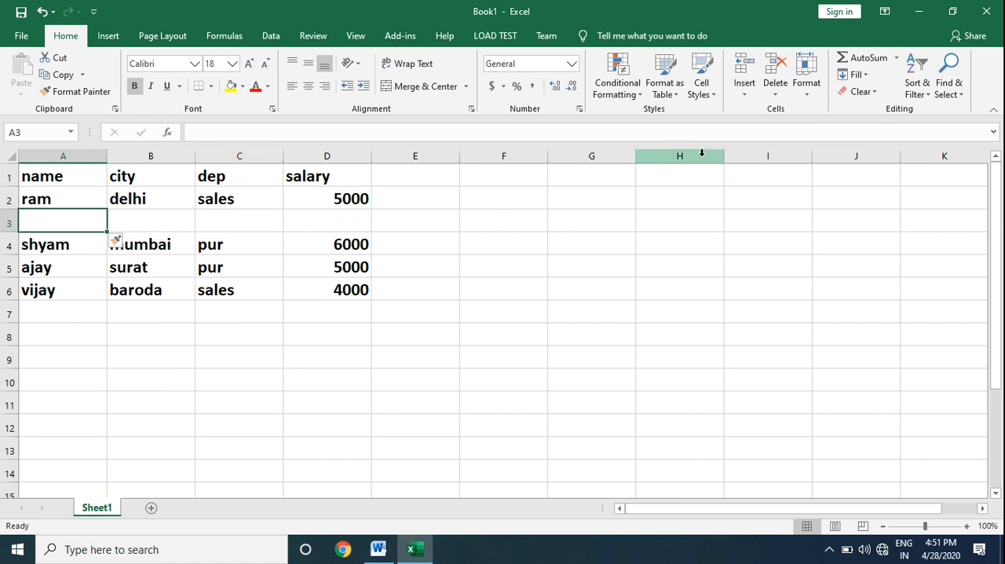
# Step: Insert a blank sheet row at row 3, directly below the delhi record
pyautogui.click(746, 94)
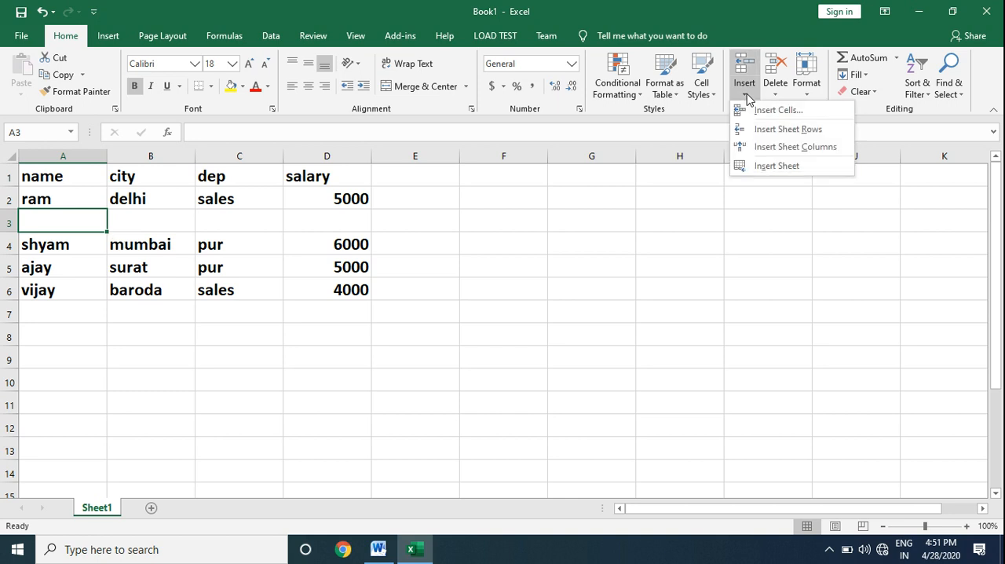
pyautogui.click(762, 130)
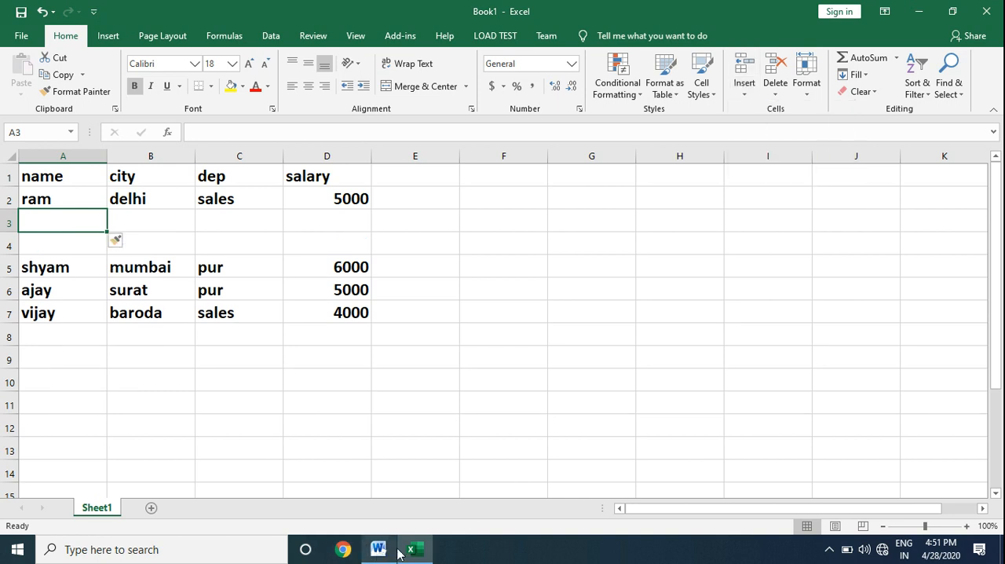
# Step: Check the row-insertion notes in Word, and insert blank rows at rows 5 and 7 of the Excel sheet
pyautogui.moveTo(408, 553)
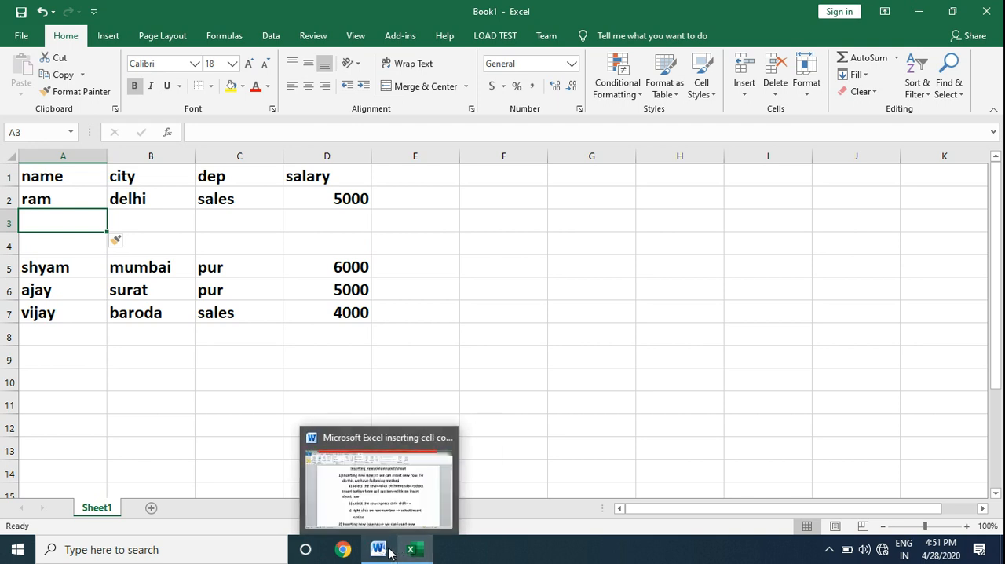
pyautogui.click(405, 437)
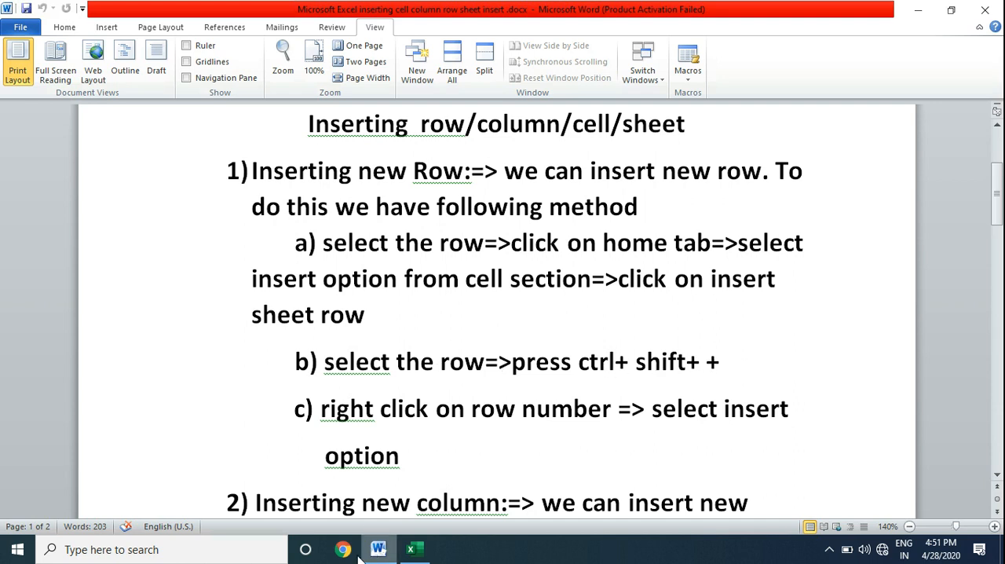
pyautogui.click(411, 549)
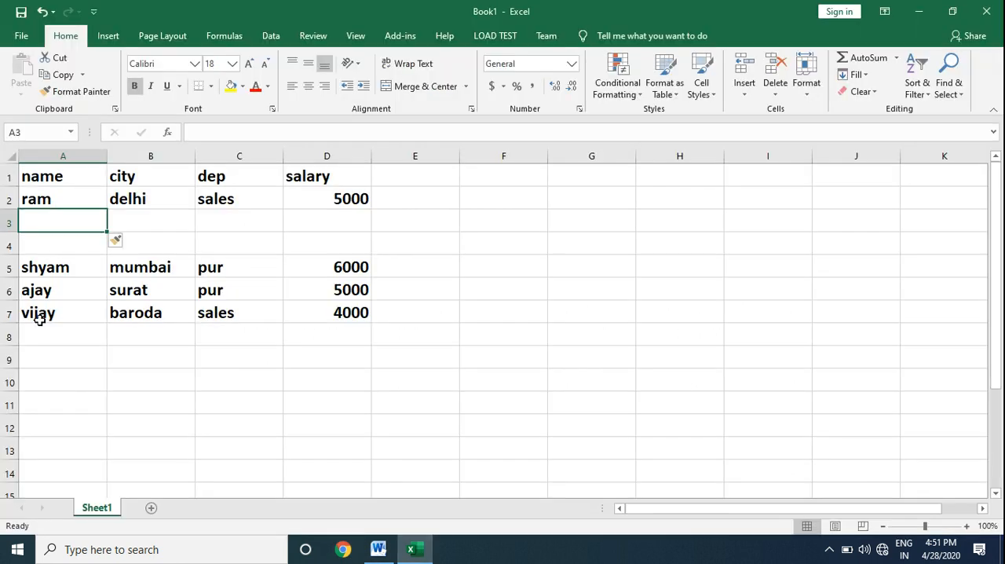
pyautogui.click(6, 268)
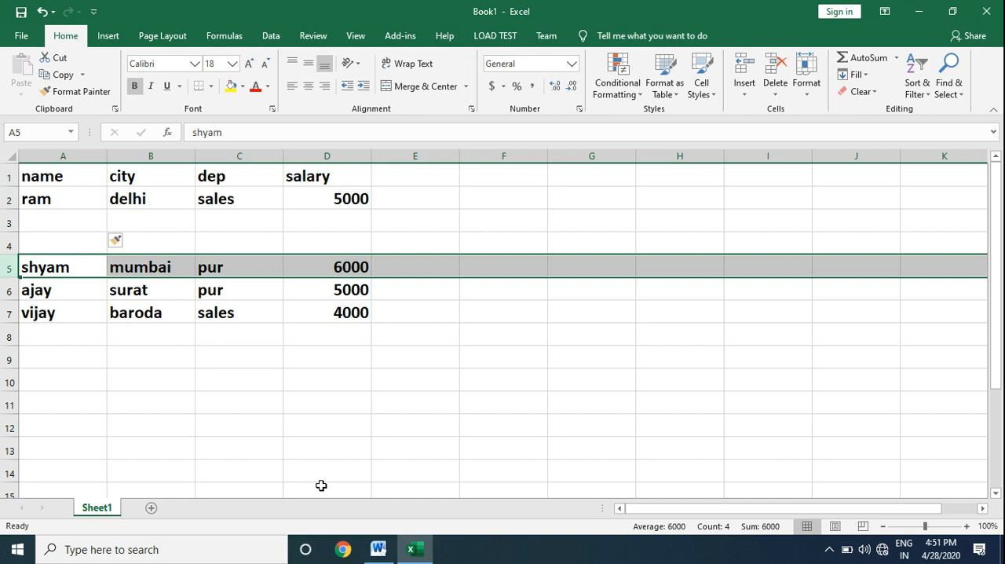
pyautogui.hotkey('ctrl', 'shift', '+')
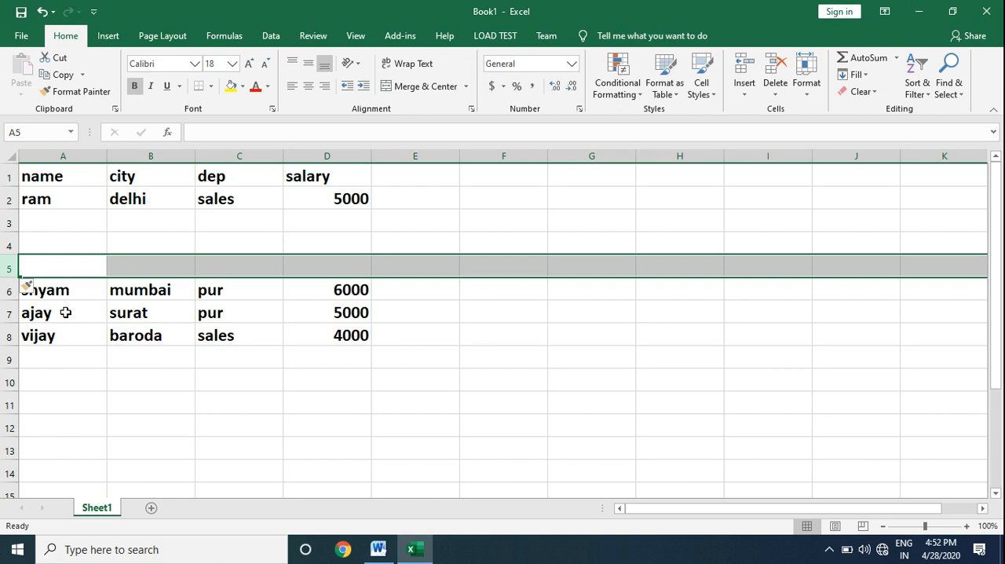
pyautogui.click(8, 314)
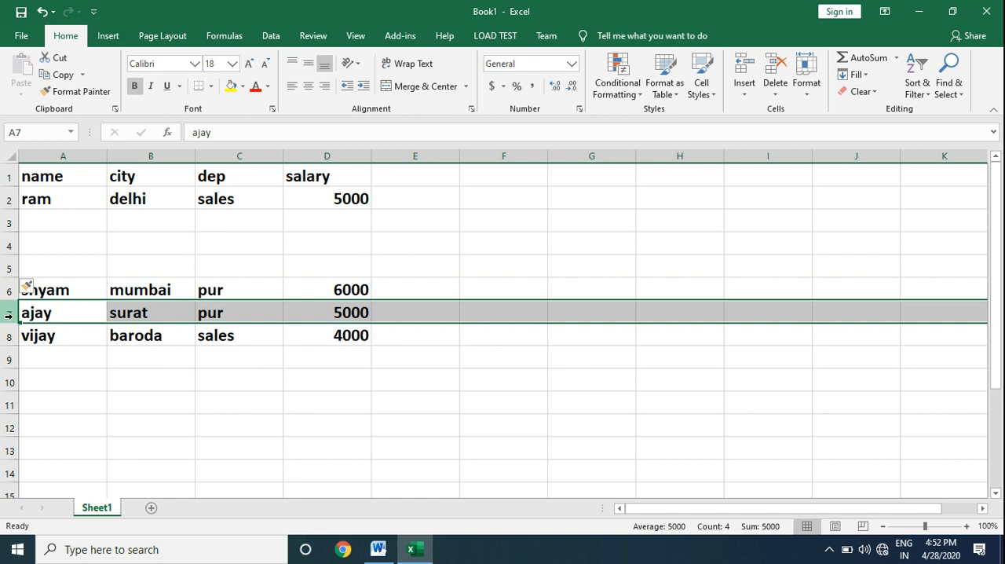
pyautogui.hotkey('ctrl', 'shift', '+')
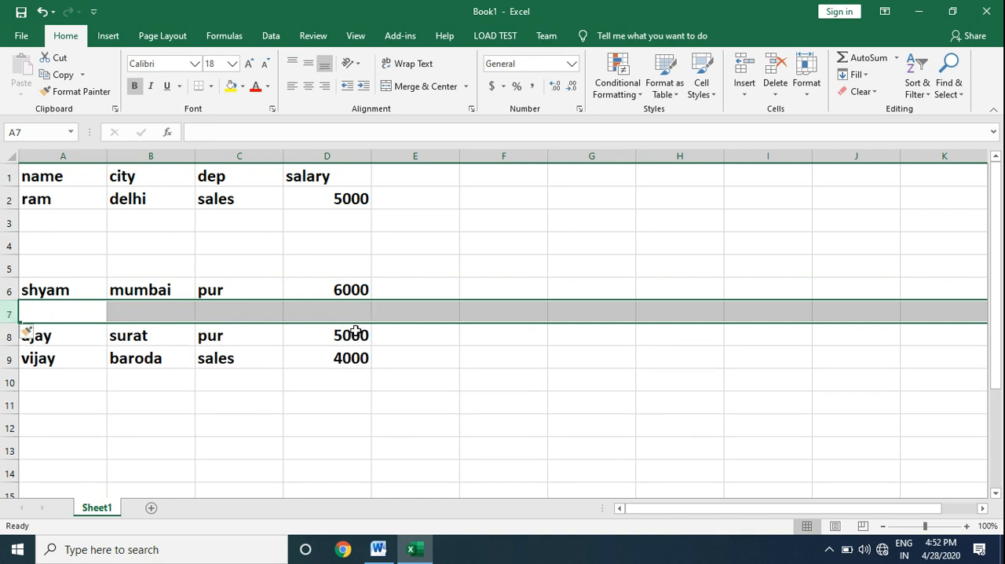
# Step: Check the Word notes again, and insert two blank rows in Excel at rows 8 and 9, above the surat record
pyautogui.click(417, 548)
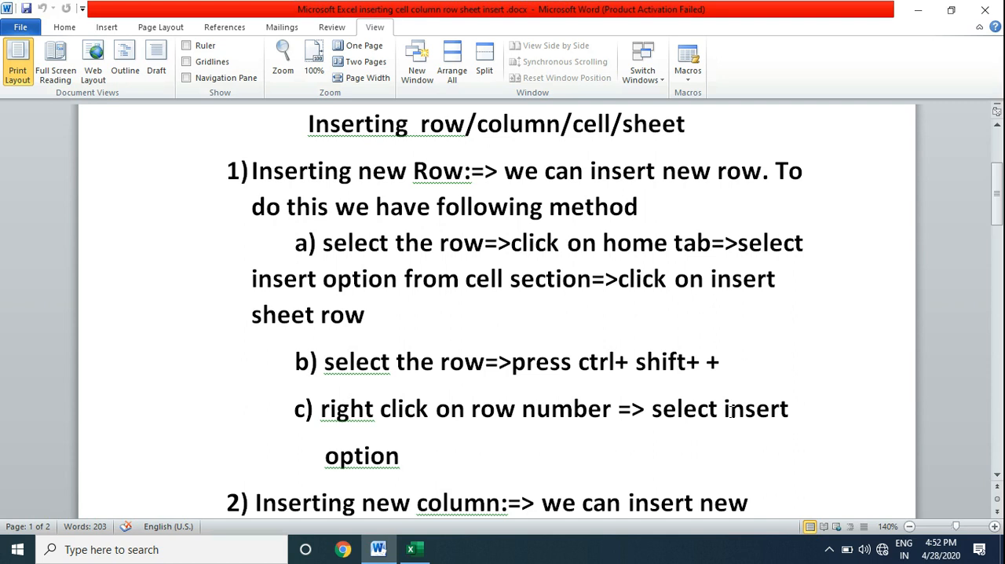
pyautogui.hotkey('alt', 'Tab')
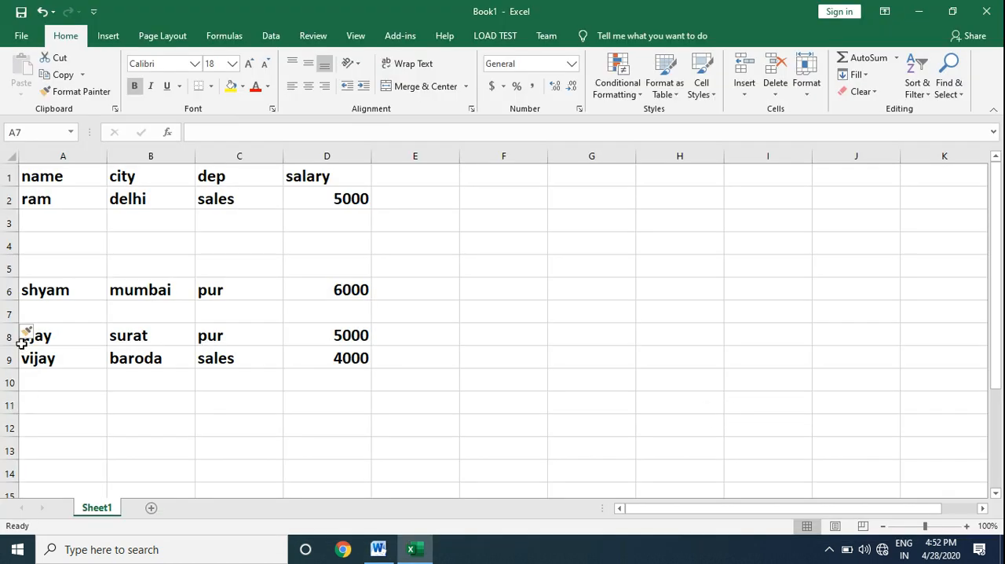
pyautogui.click(6, 336)
pyautogui.rightClick(8, 336)
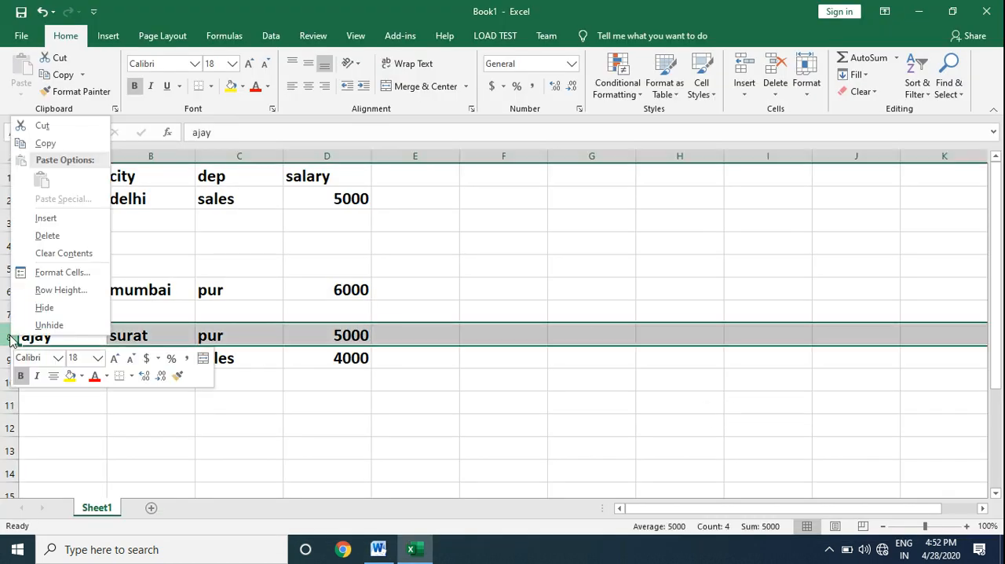
pyautogui.click(61, 220)
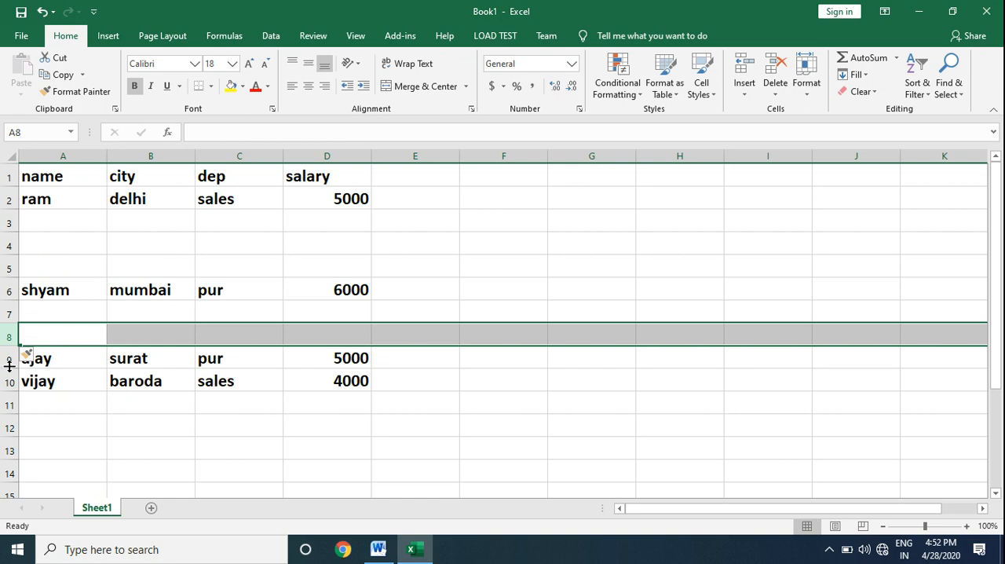
pyautogui.rightClick(7, 360)
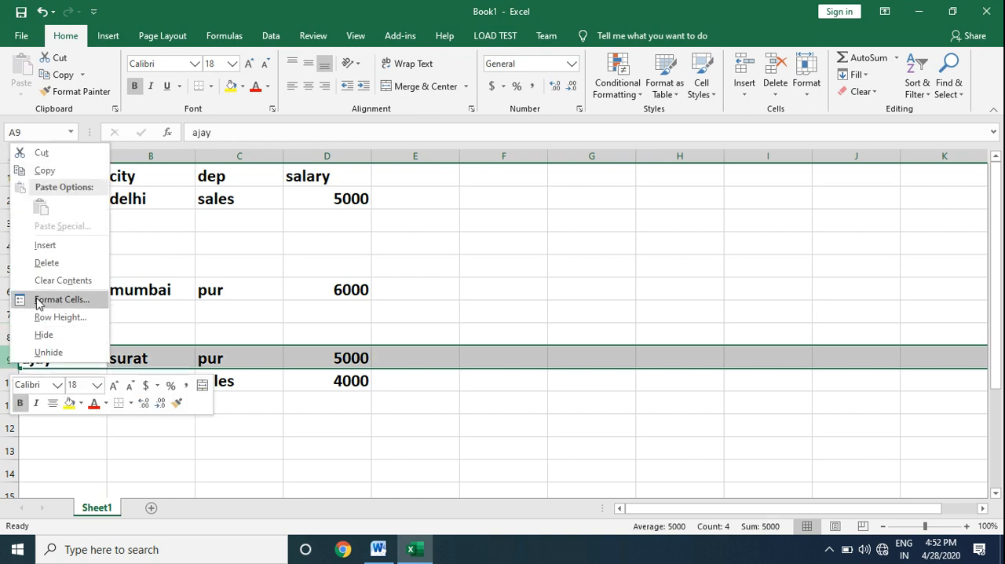
pyautogui.click(66, 249)
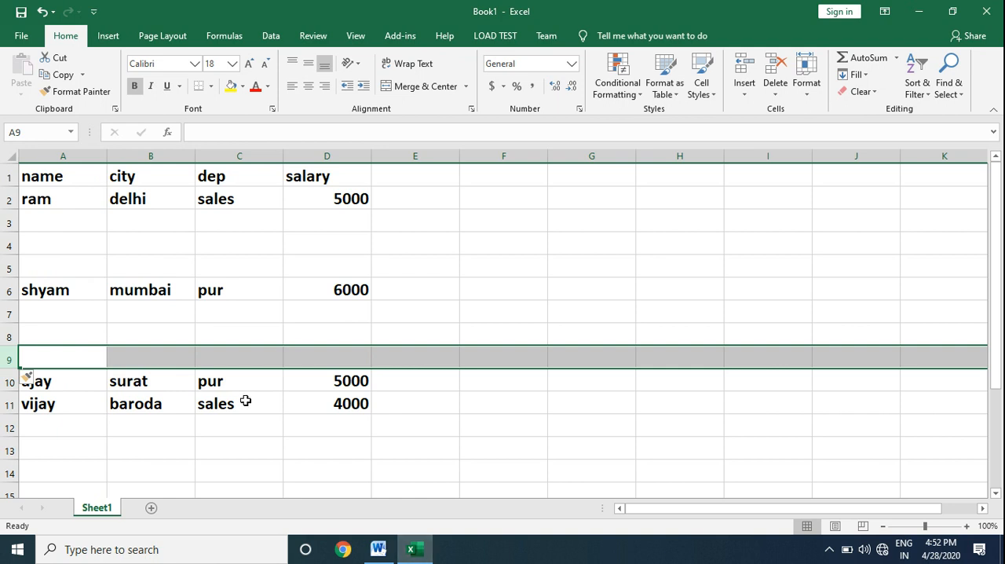
# Step: Delete the three blank rows 3 to 5 between the delhi and mumbai records
pyautogui.moveTo(10, 222); pyautogui.dragTo(22, 268)
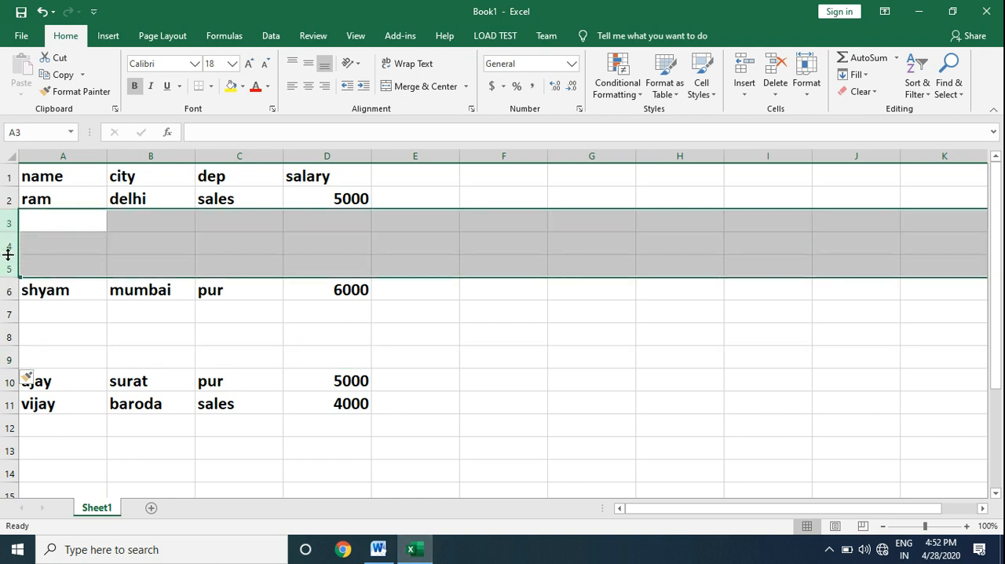
pyautogui.rightClick(10, 257)
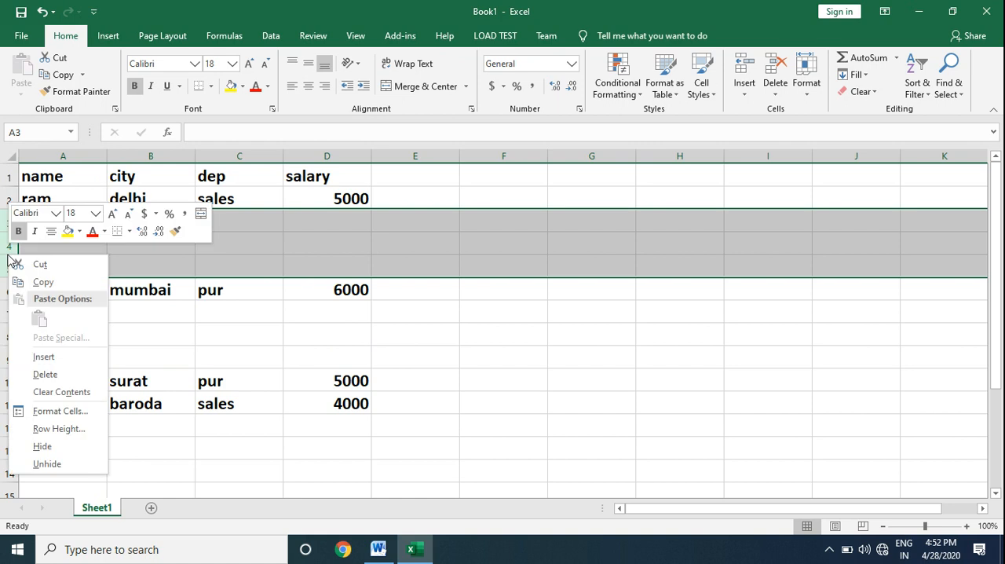
pyautogui.click(64, 380)
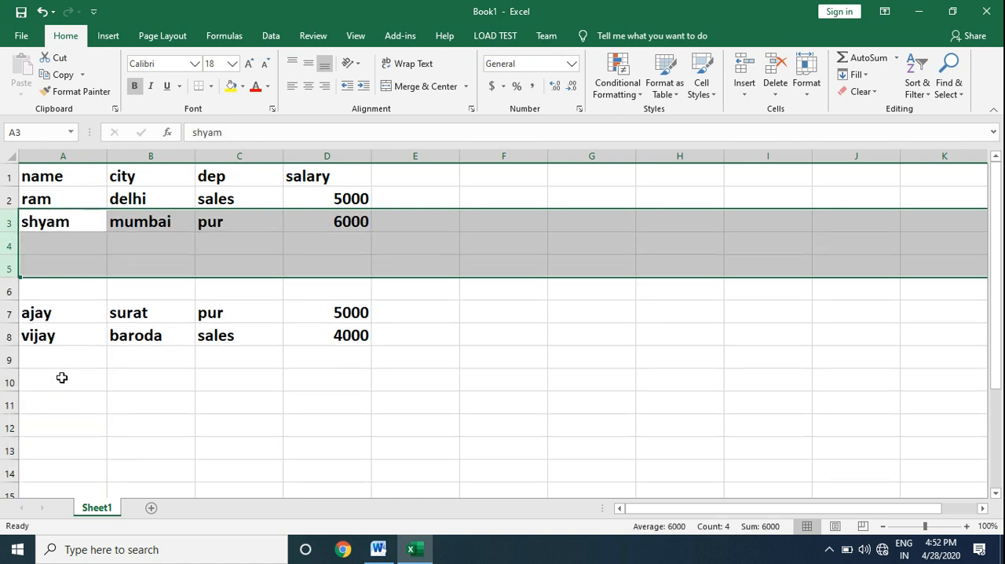
# Step: Insert a blank row at row 6, above the surat record
pyautogui.click(12, 291)
pyautogui.rightClick(12, 292)
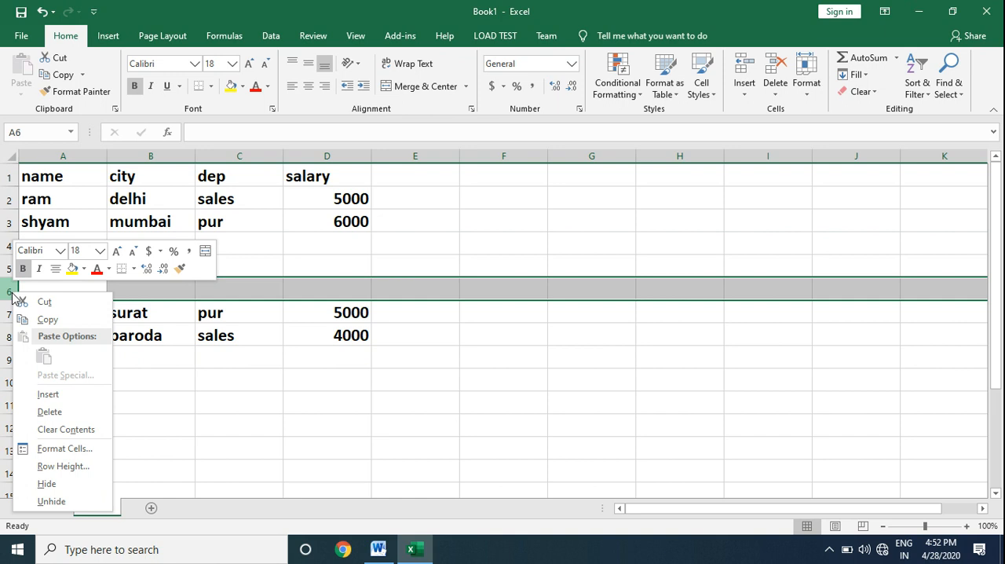
pyautogui.click(78, 396)
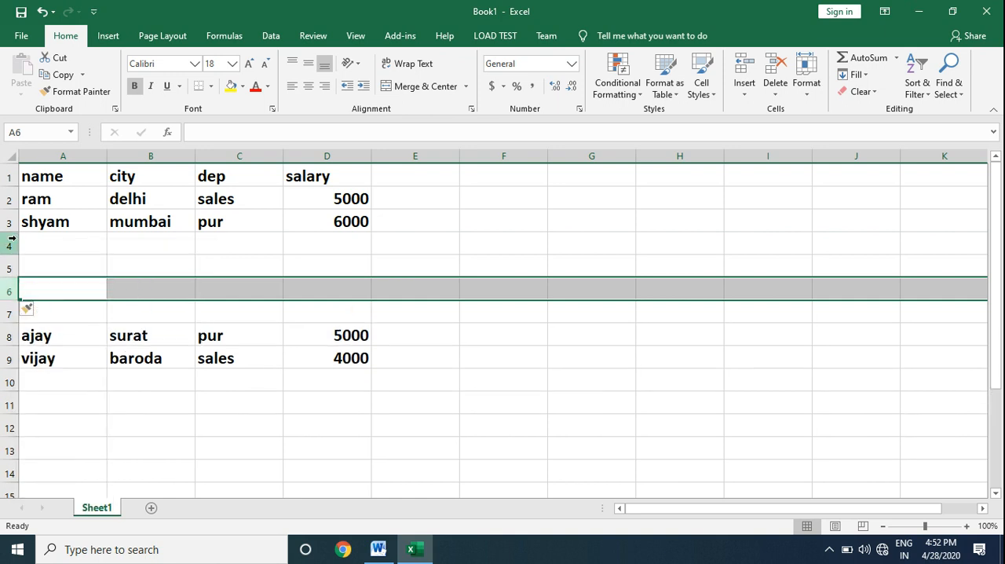
# Step: Delete the blank rows 4 to 7 between the mumbai and surat records and clear the row selection
pyautogui.moveTo(11, 238); pyautogui.dragTo(30, 312)
pyautogui.rightClick(9, 283)
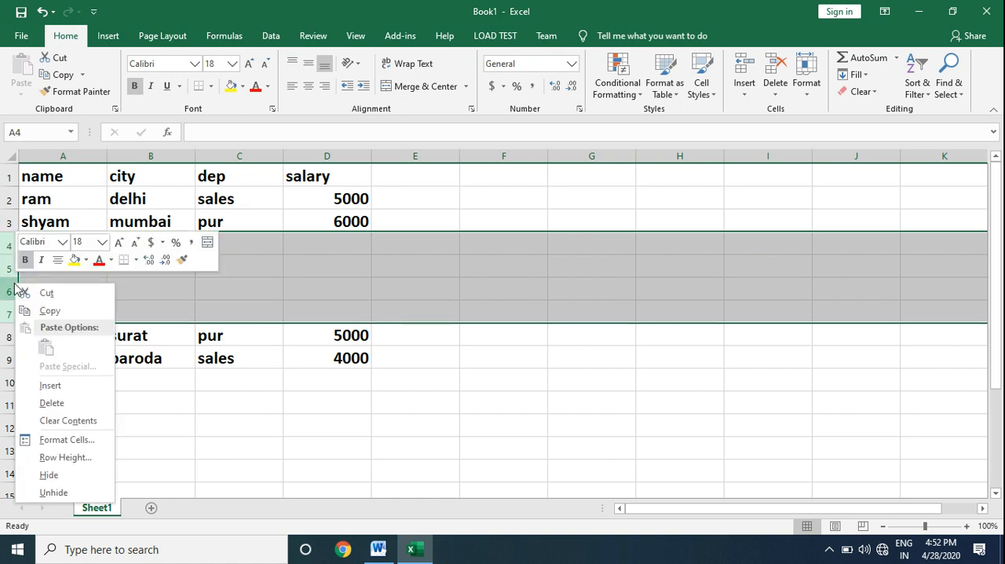
pyautogui.click(82, 399)
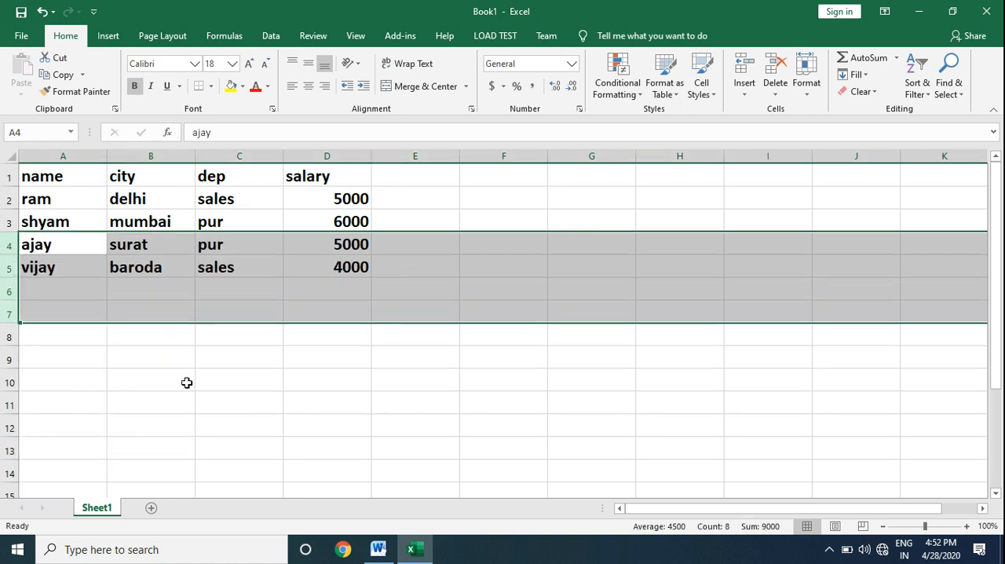
pyautogui.click(364, 377)
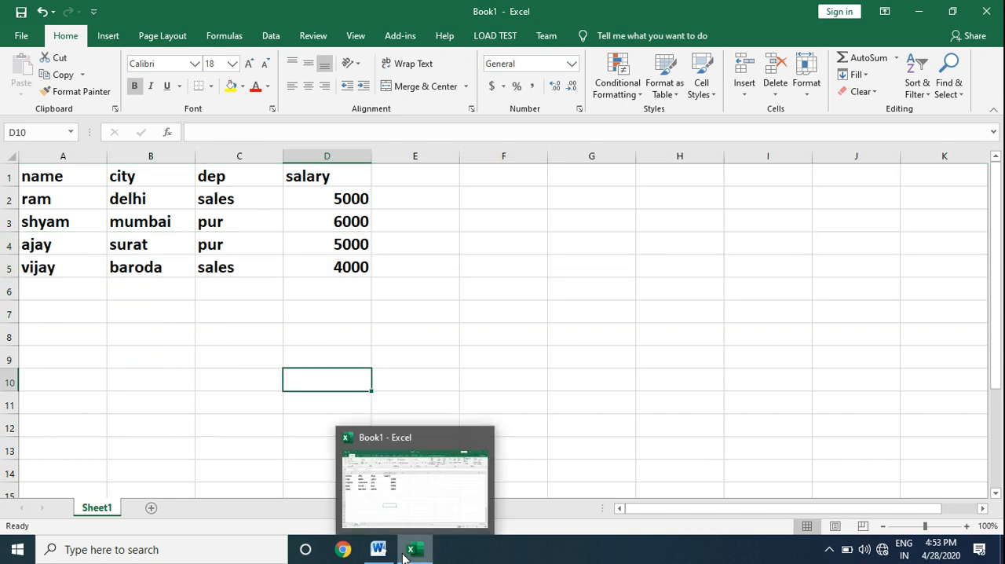
# Step: Switch to the Word notes and read the section on methods for inserting a new column
pyautogui.click(381, 549)
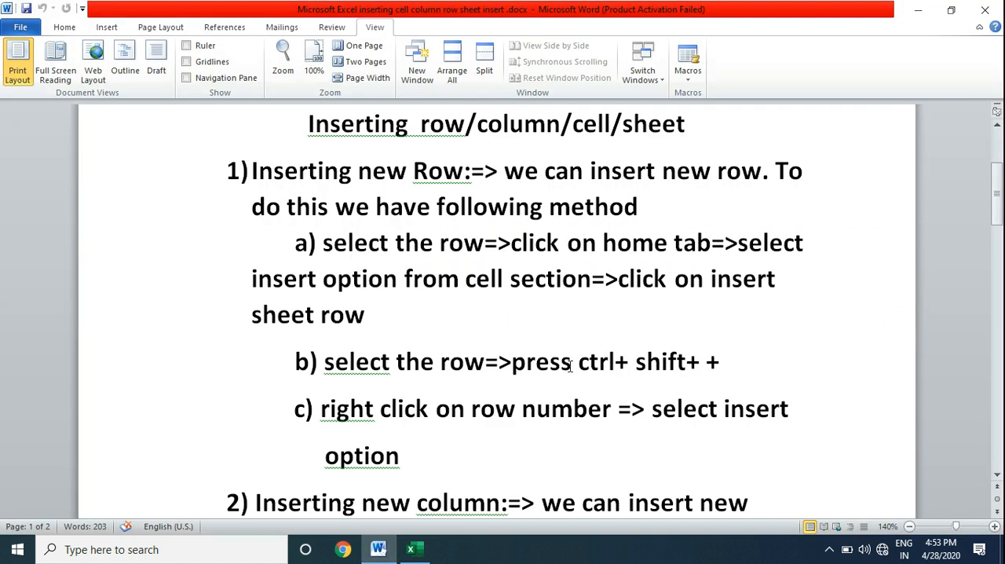
pyautogui.click(998, 476)
pyautogui.click(997, 477)
pyautogui.click(998, 476)
pyautogui.click(998, 476)
pyautogui.click(998, 477)
pyautogui.click(997, 477)
pyautogui.click(998, 476)
pyautogui.click(997, 477)
pyautogui.click(997, 477)
pyautogui.click(997, 477)
pyautogui.click(997, 477)
pyautogui.click(998, 476)
pyautogui.click(997, 476)
pyautogui.click(998, 477)
pyautogui.click(997, 477)
pyautogui.click(998, 477)
pyautogui.click(997, 476)
pyautogui.click(998, 477)
pyautogui.click(997, 477)
pyautogui.click(997, 477)
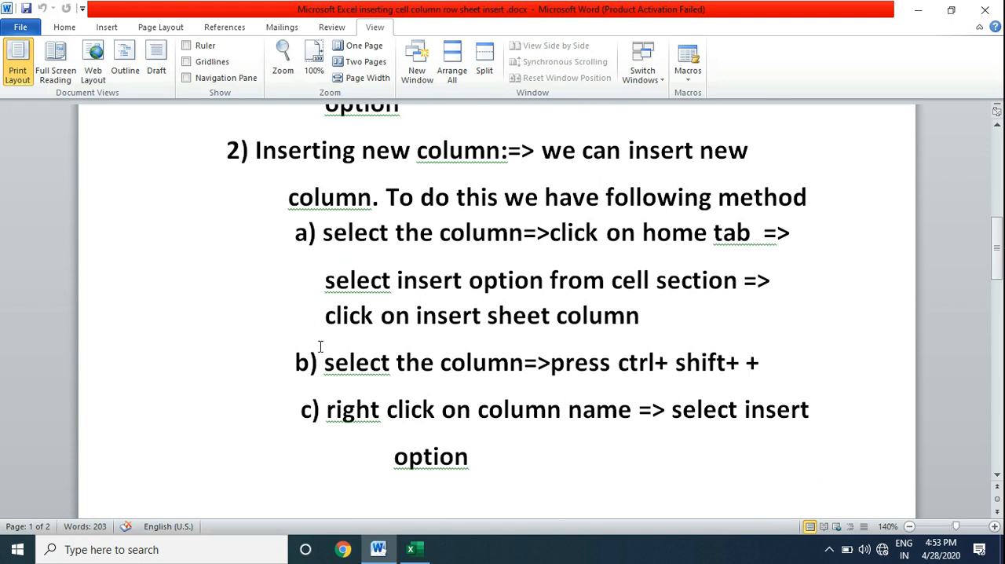
# Step: Return to Excel and insert two blank sheet columns at column B, between the name and city columns
pyautogui.click(416, 550)
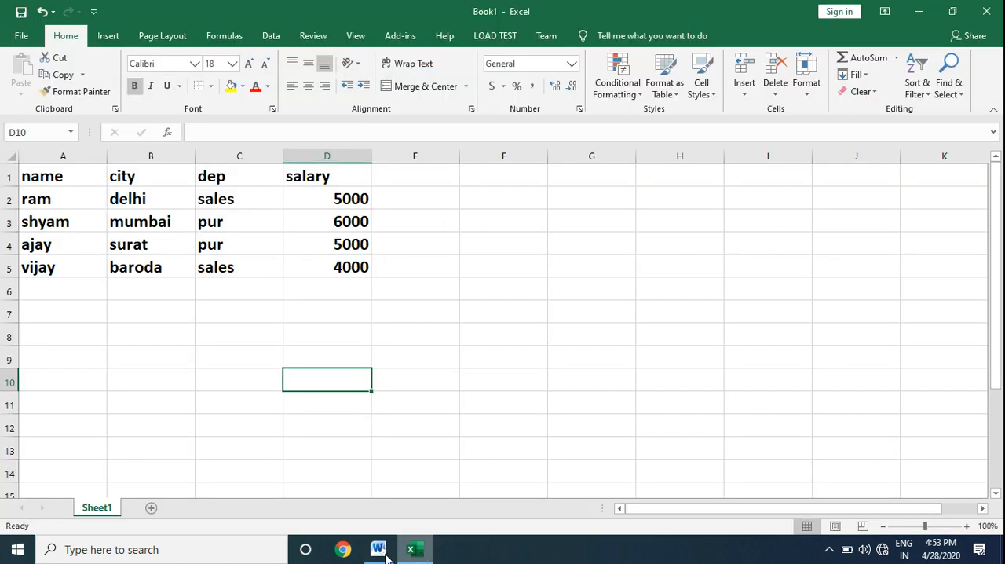
pyautogui.click(148, 177)
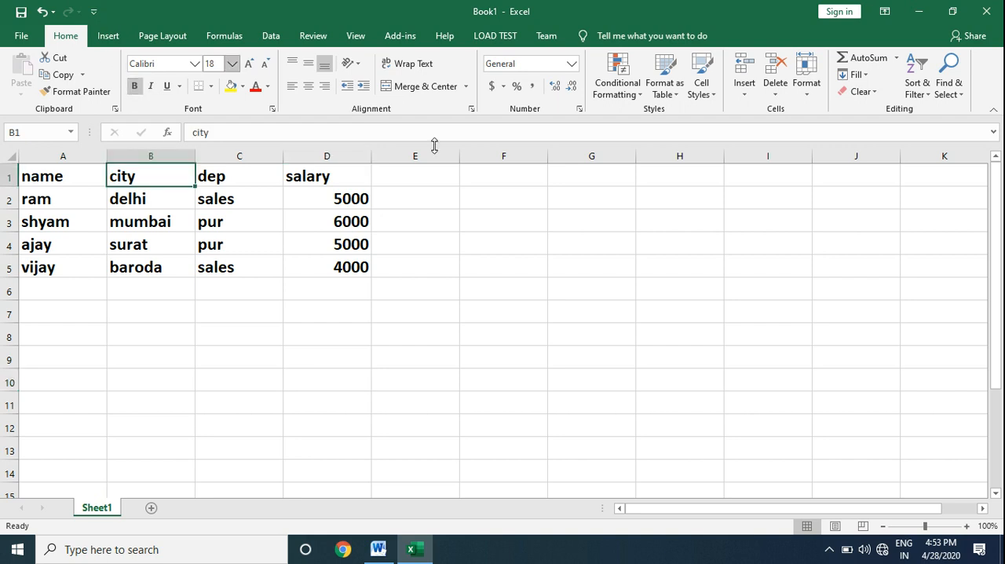
pyautogui.click(744, 94)
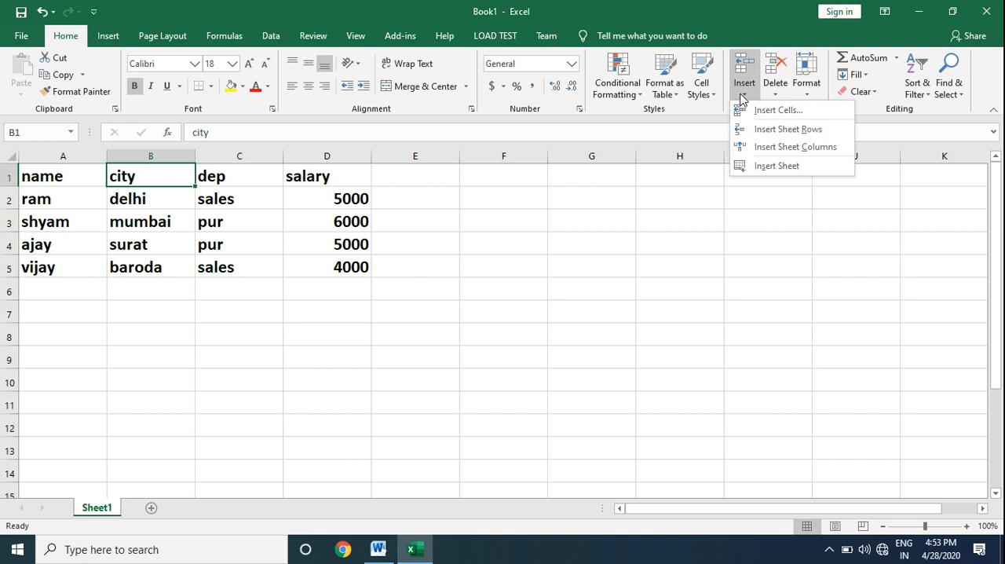
pyautogui.click(775, 147)
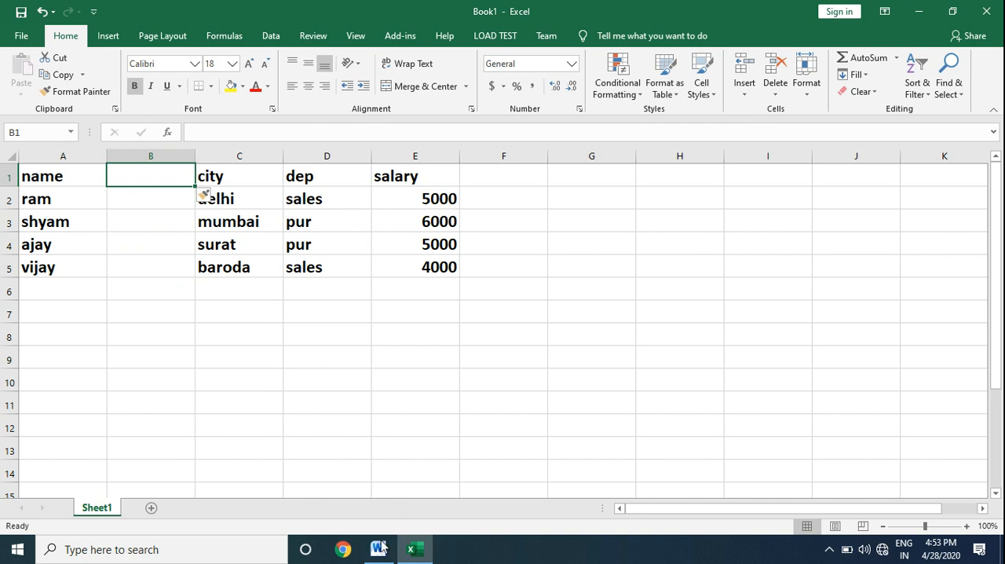
pyautogui.click(155, 156)
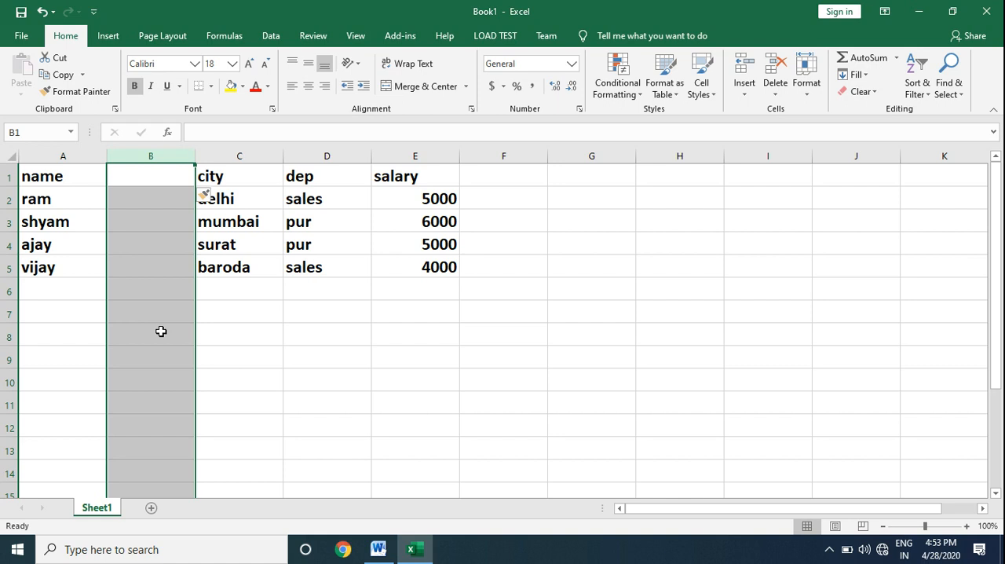
pyautogui.hotkey('ctrl', '+')
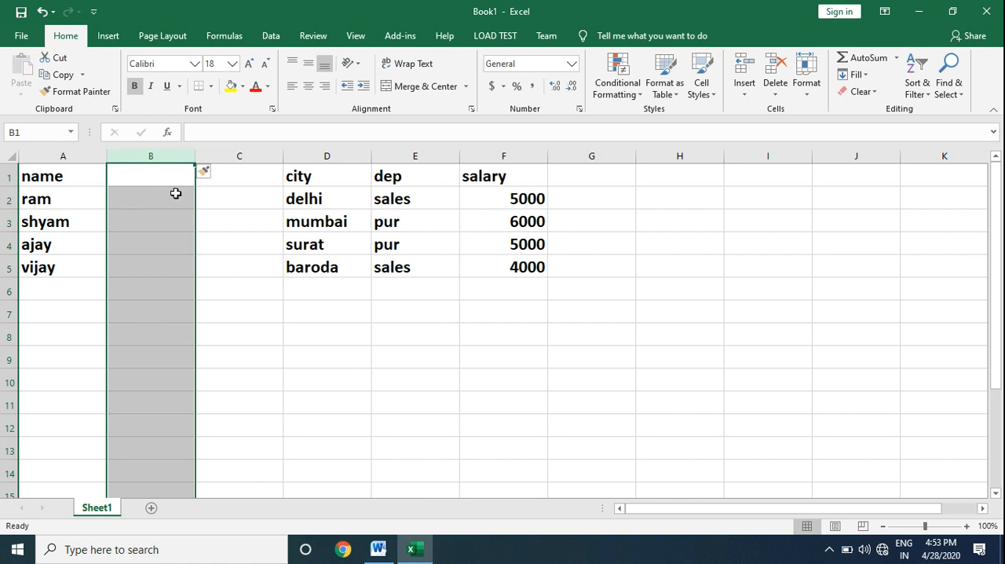
# Step: Check the column-insertion methods in the Word notes, and insert a blank column in Excel at column E, between the city and dep columns
pyautogui.click(376, 559)
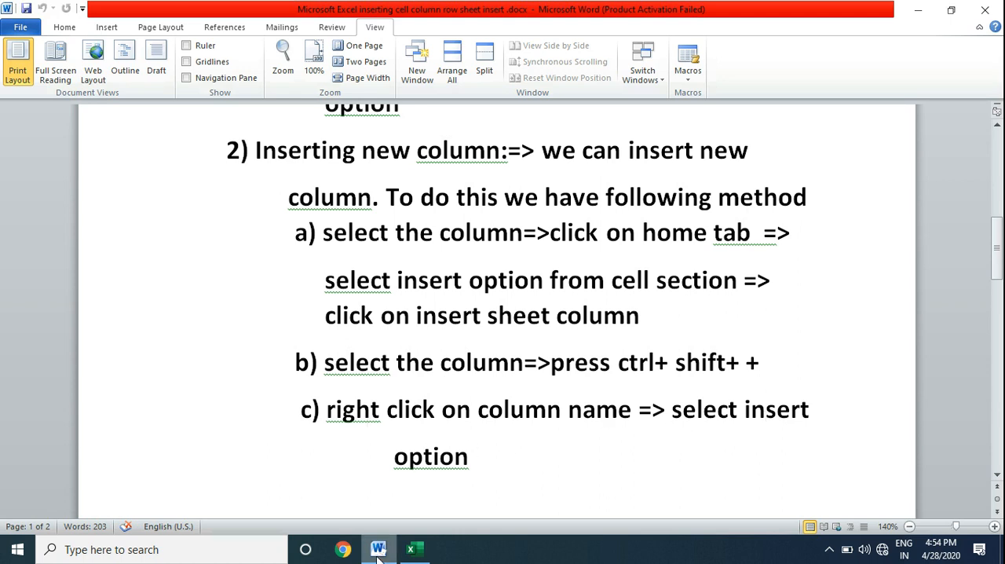
pyautogui.click(414, 549)
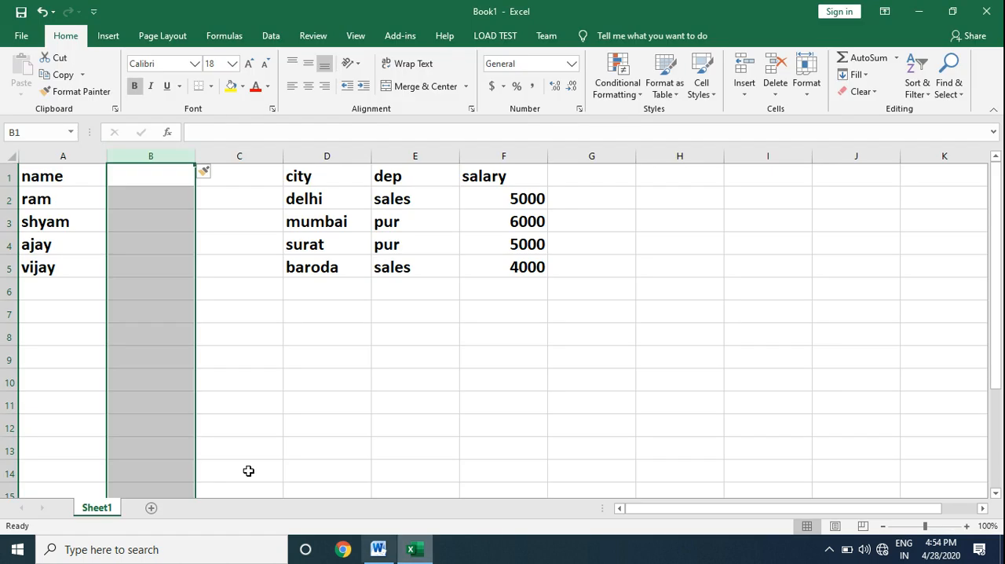
pyautogui.click(424, 154)
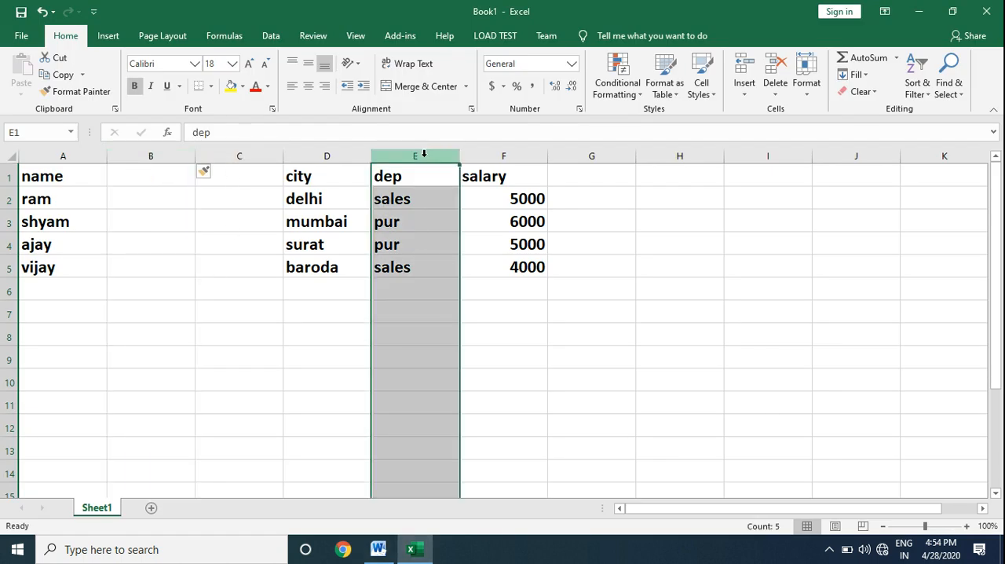
pyautogui.rightClick(424, 154)
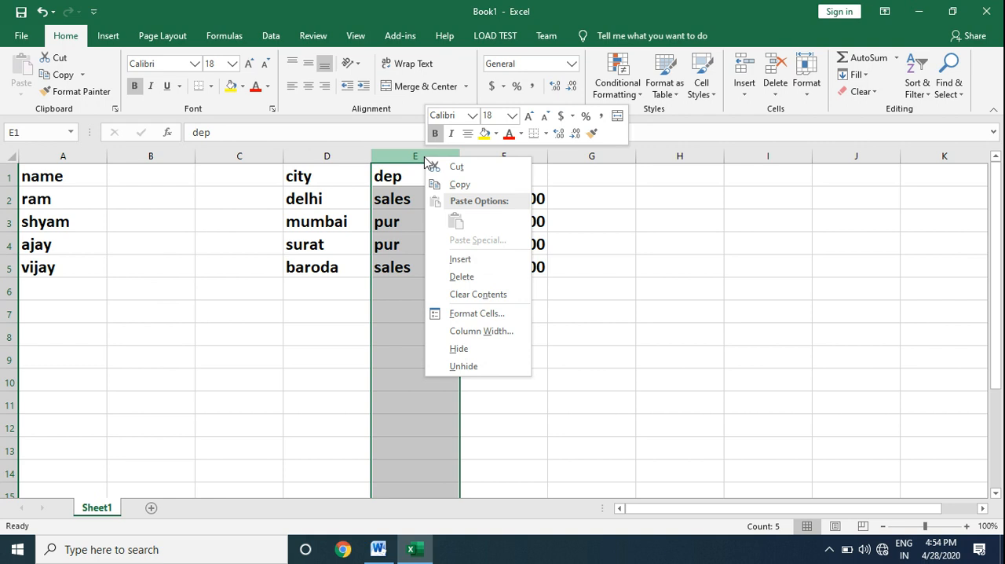
pyautogui.click(456, 267)
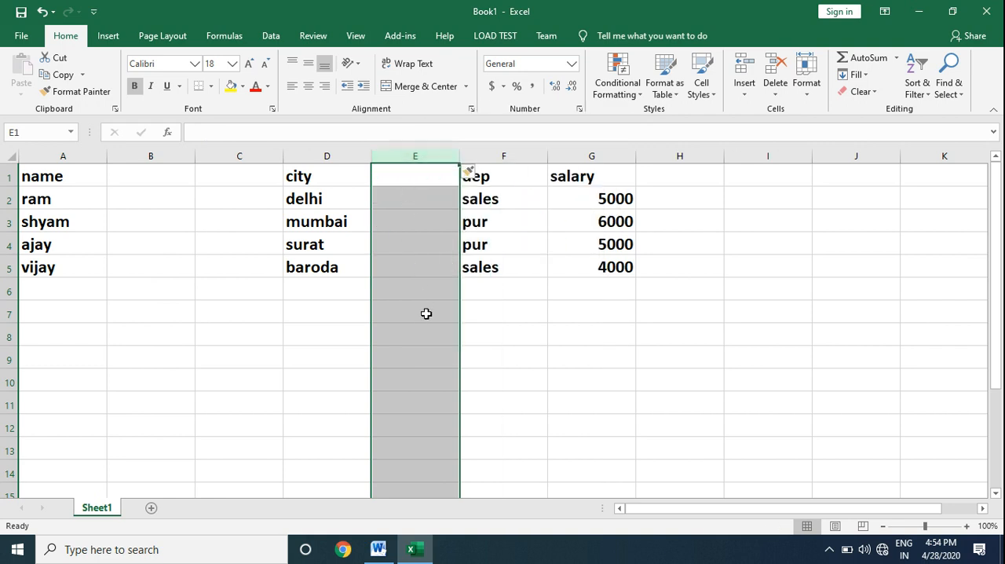
# Step: Switch to the Word notes and read the section on methods for inserting a new cell
pyautogui.click(377, 551)
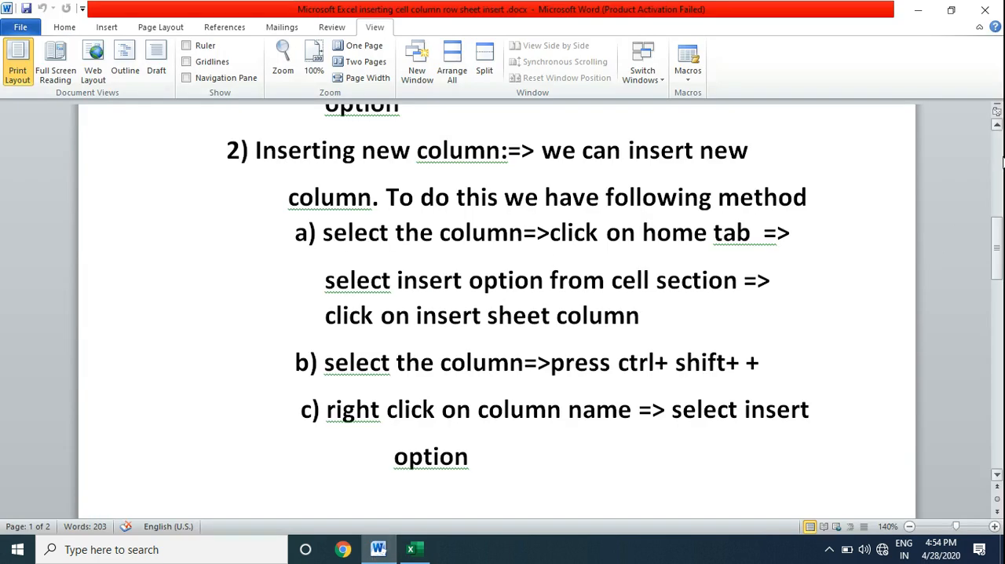
pyautogui.click(997, 128)
pyautogui.moveTo(999, 130); pyautogui.dragTo(999, 131)
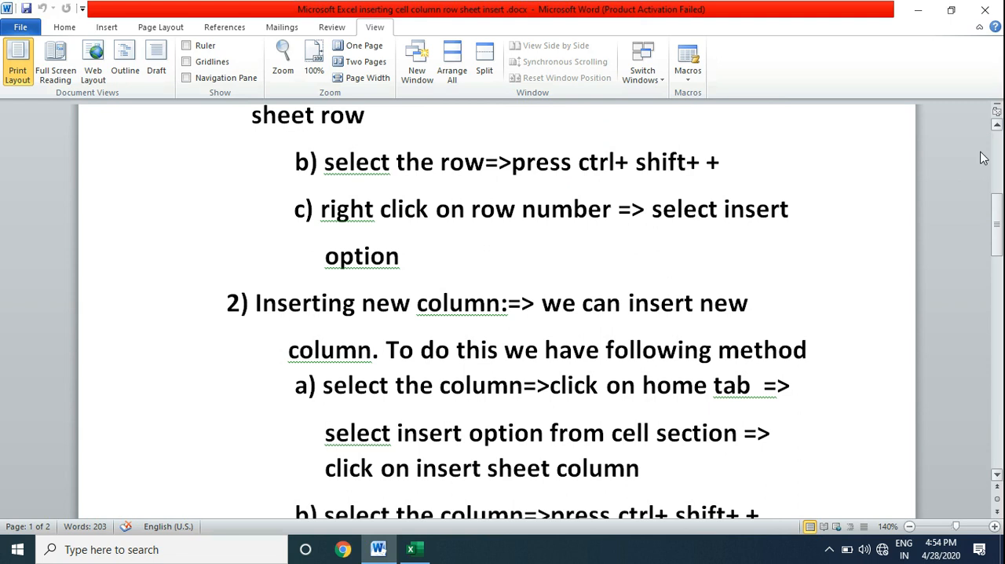
pyautogui.moveTo(997, 479); pyautogui.dragTo(998, 479)
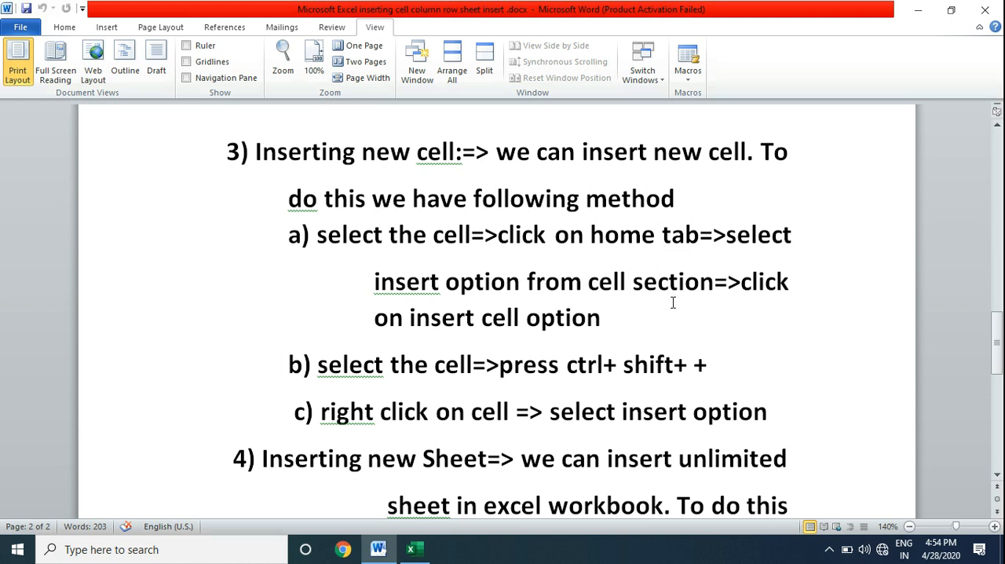
# Step: Return to Excel and delete the two blank columns after name and the blank column between city and dep
pyautogui.click(415, 552)
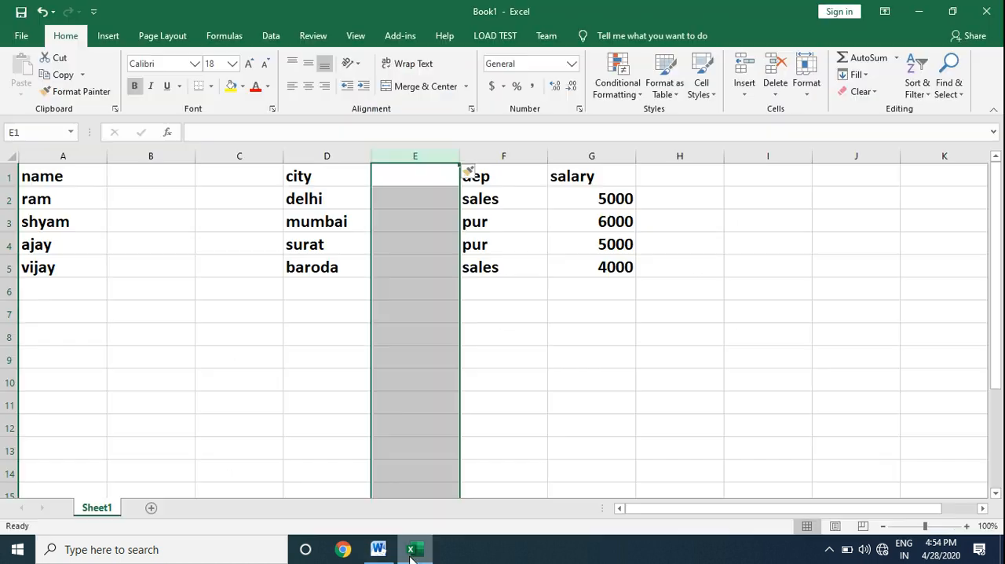
pyautogui.moveTo(150, 155); pyautogui.dragTo(231, 155)
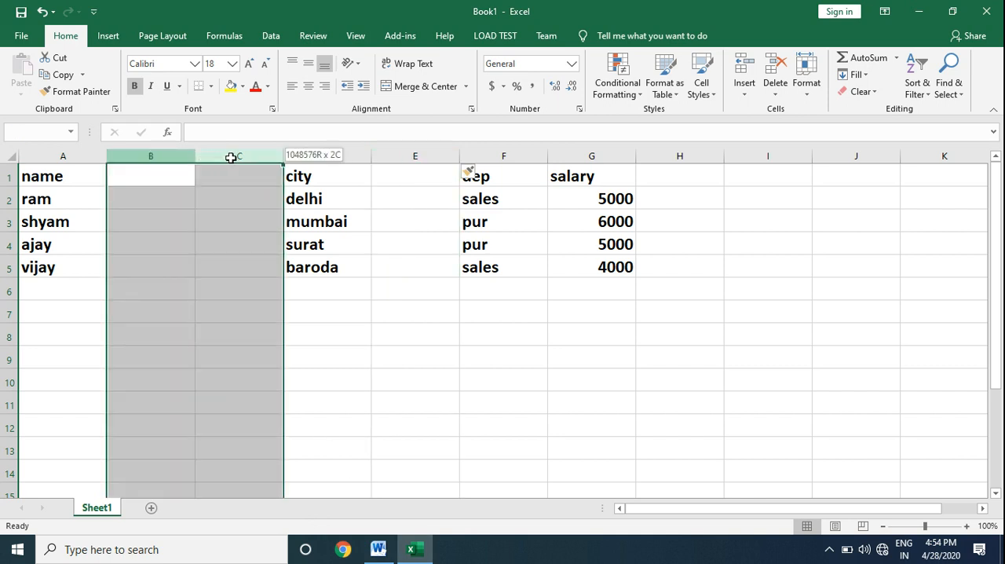
pyautogui.rightClick(160, 160)
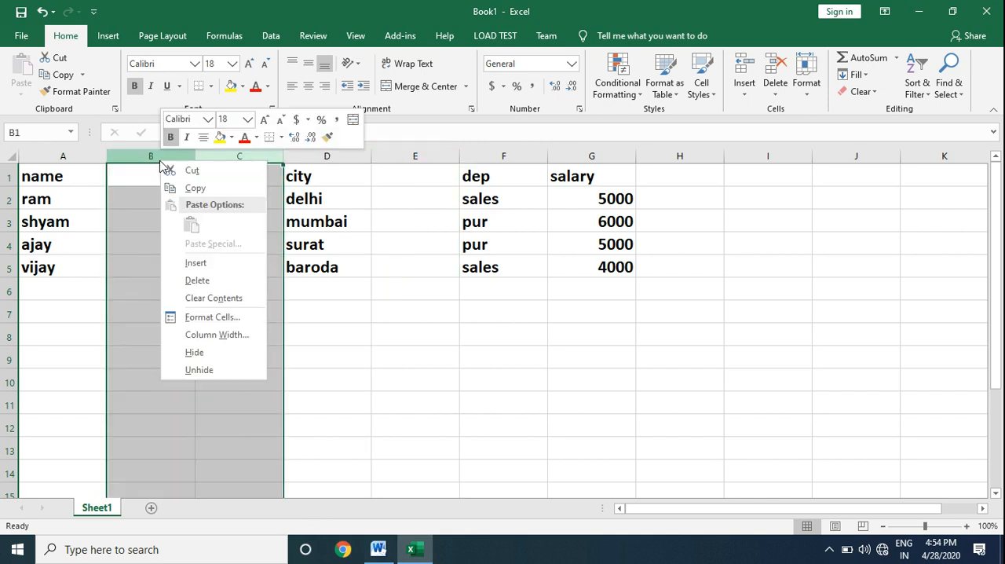
pyautogui.click(198, 281)
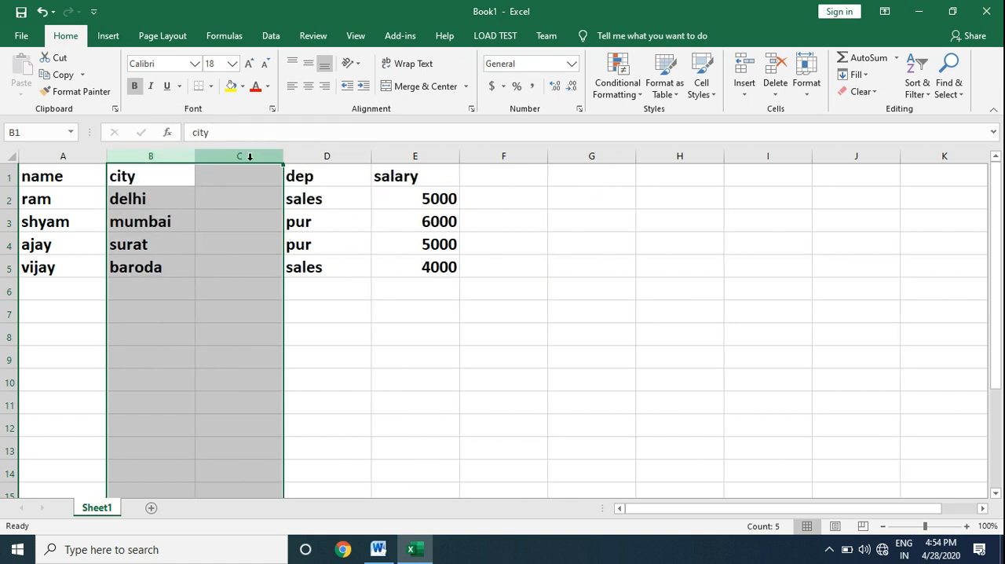
pyautogui.click(250, 156)
pyautogui.rightClick(251, 158)
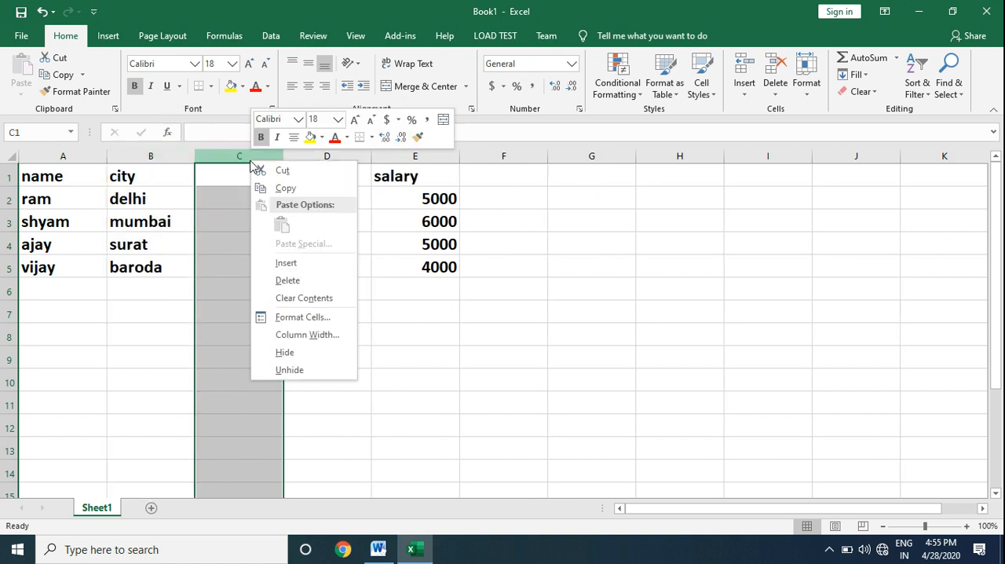
pyautogui.click(288, 280)
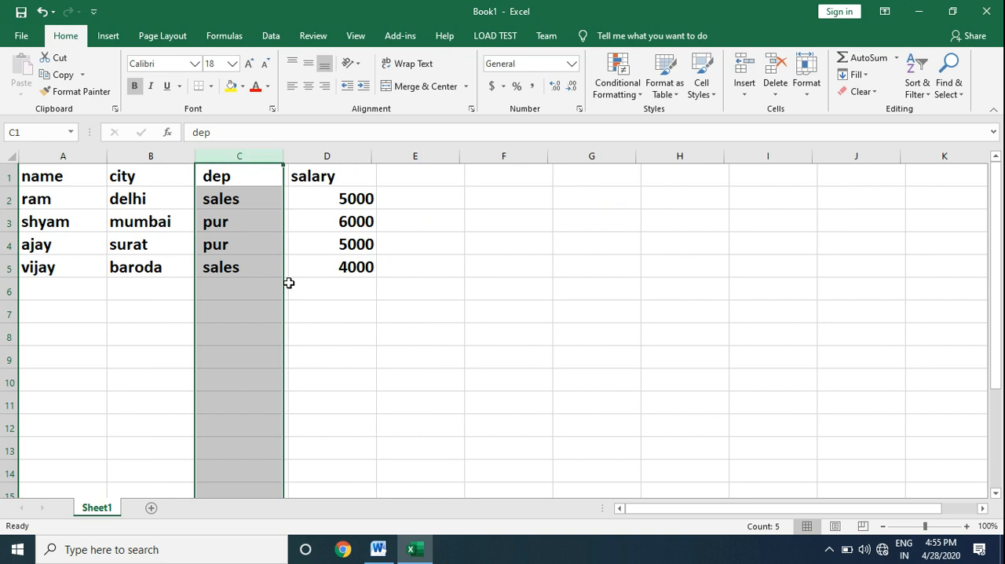
# Step: Insert a blank cell at A4 with the Insert Cells command, shifting cells down, and undo the insertion
pyautogui.click(64, 248)
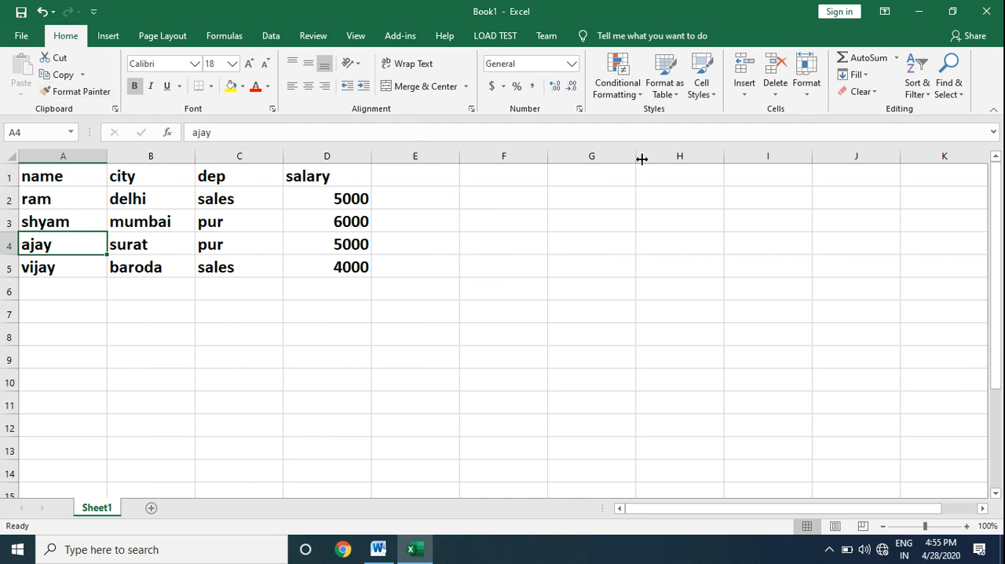
pyautogui.click(746, 95)
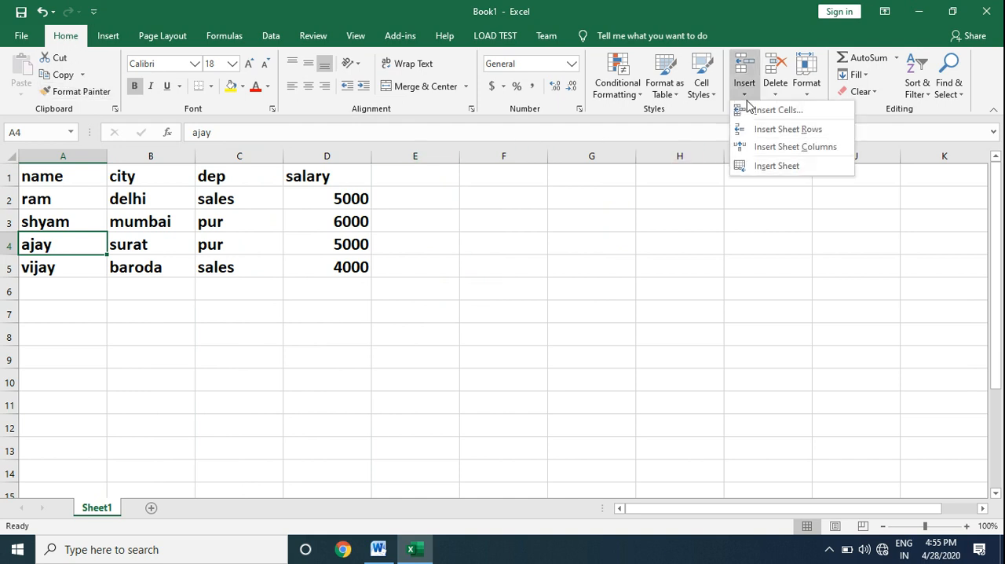
pyautogui.click(764, 110)
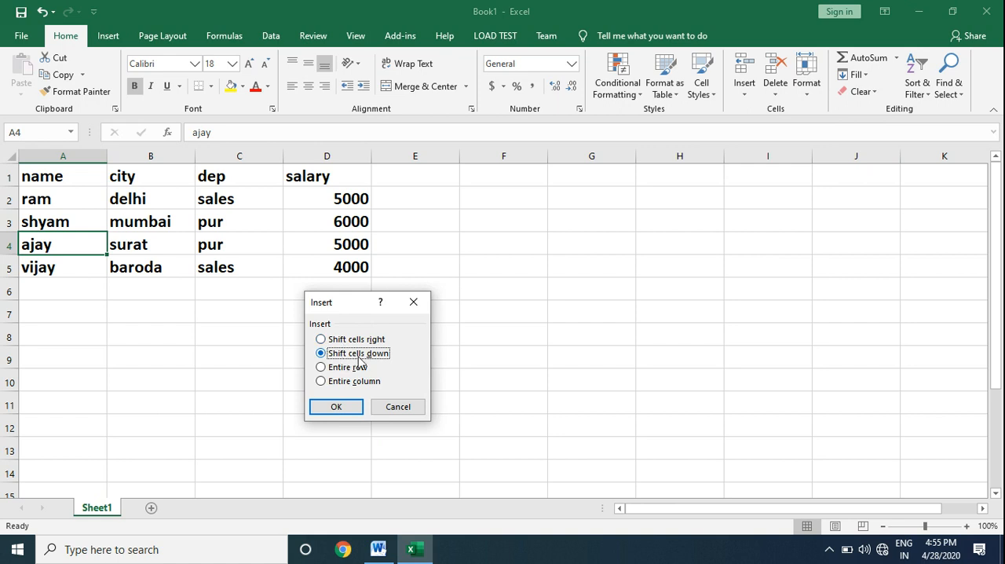
pyautogui.click(343, 406)
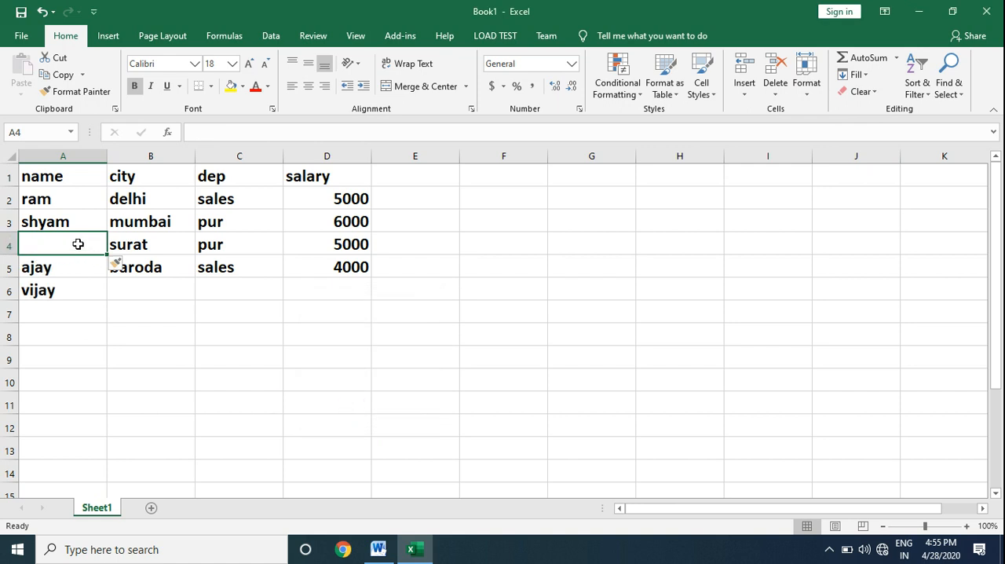
pyautogui.hotkey('ctrl', 'z')
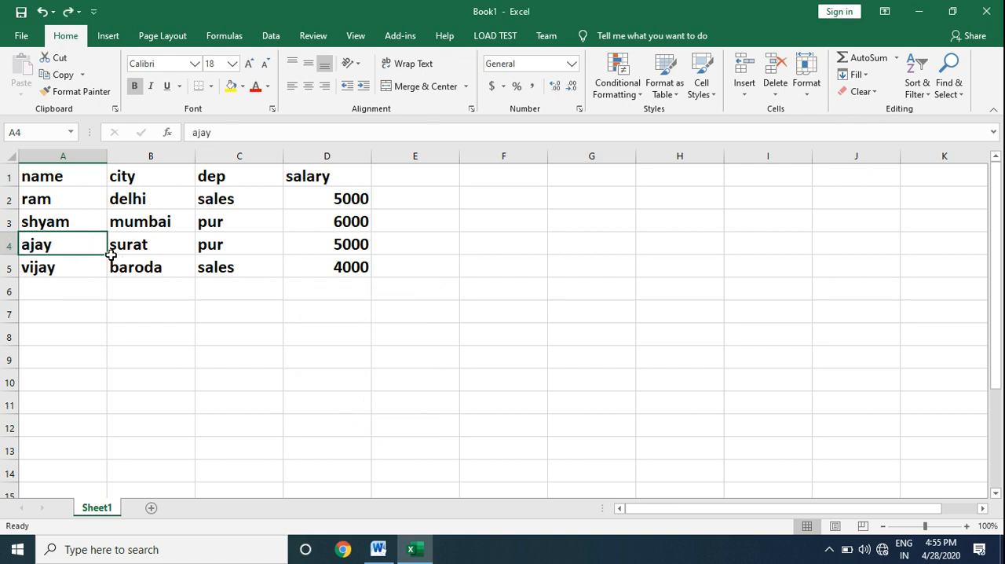
# Step: Check the second cell-insertion method in the Word notes, try it on cell A4 in Excel with cells shifted down, and undo it
pyautogui.click(379, 549)
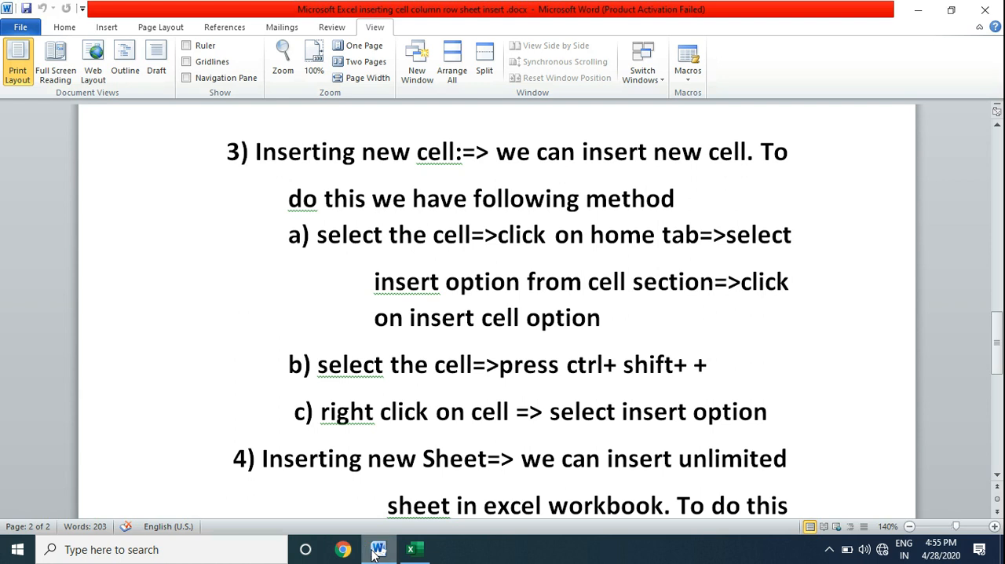
pyautogui.moveTo(379, 549)
pyautogui.click(414, 550)
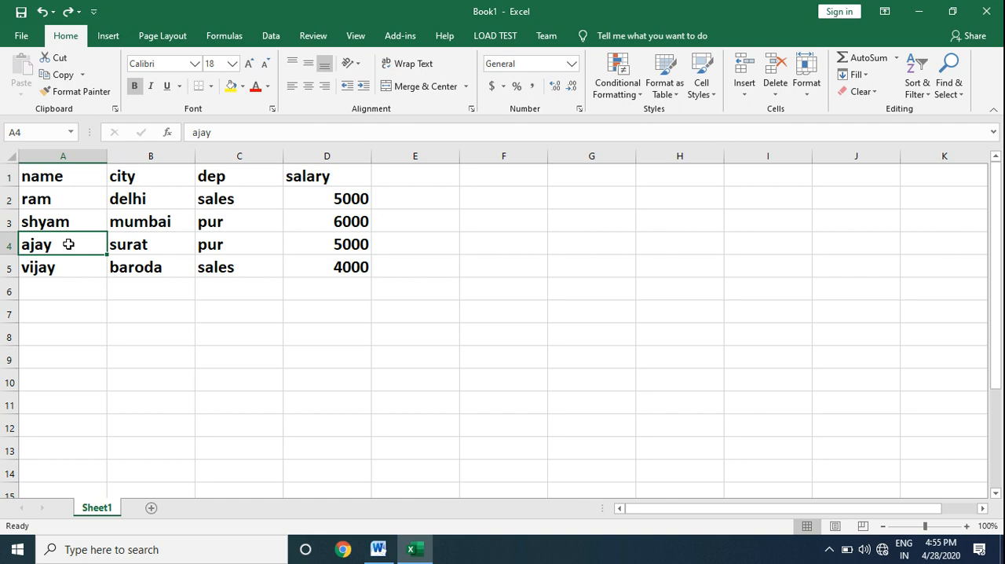
pyautogui.hotkey('ctrl', 'shift', '+')
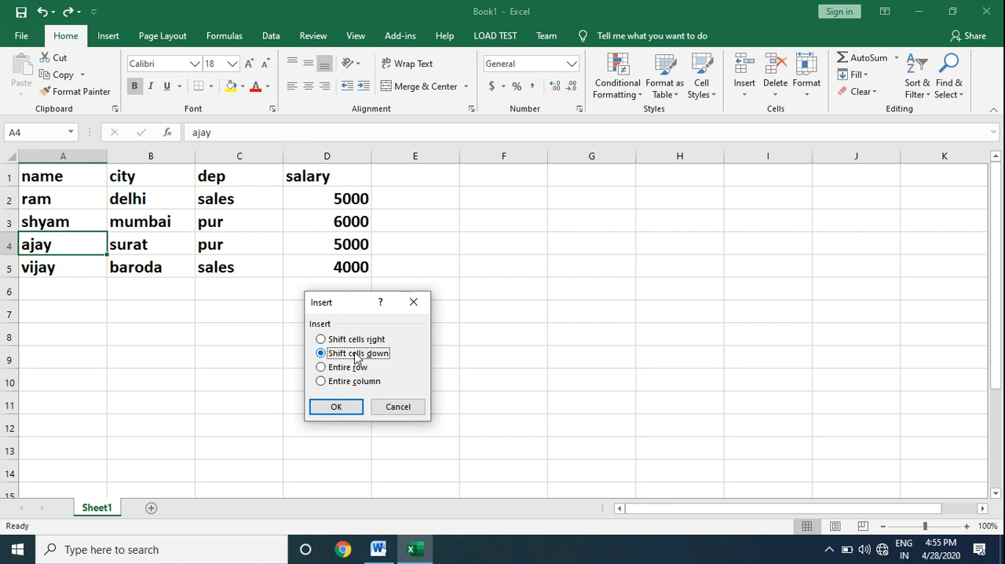
pyautogui.click(338, 408)
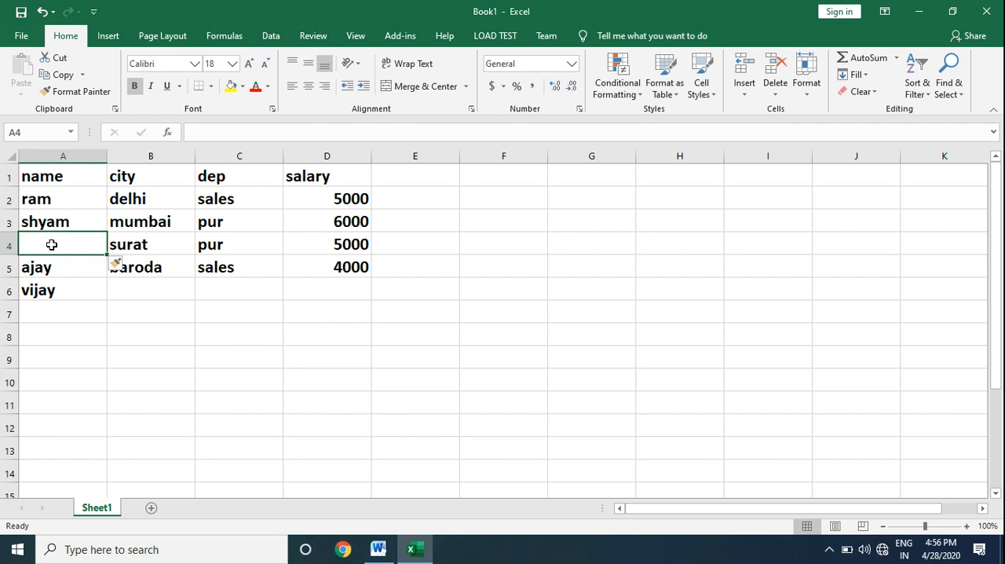
pyautogui.hotkey('ctrl', 'z')
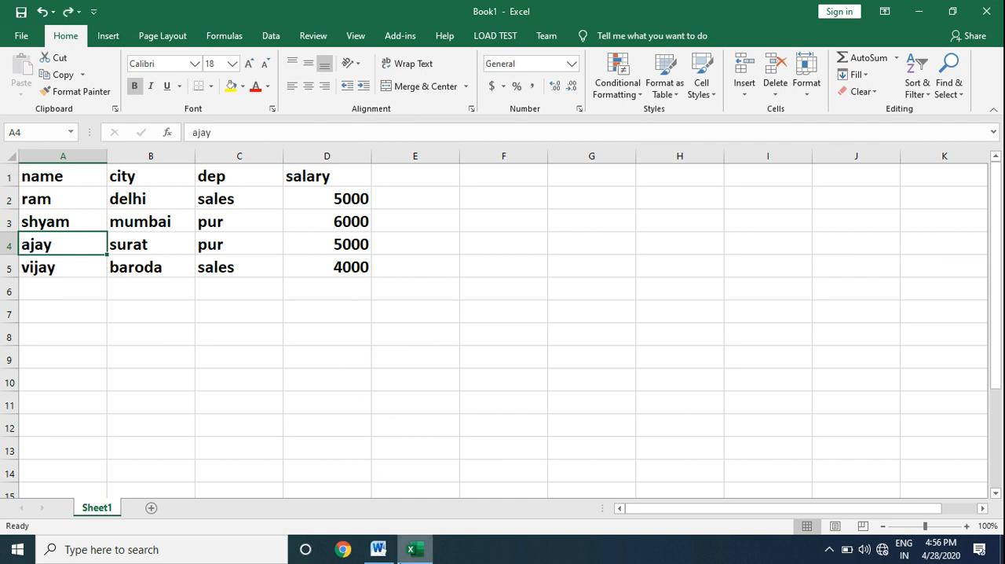
# Step: Check the third cell-insertion method in the Word notes and use it in Excel to insert a blank cell at A4, shifting cells down
pyautogui.click(380, 550)
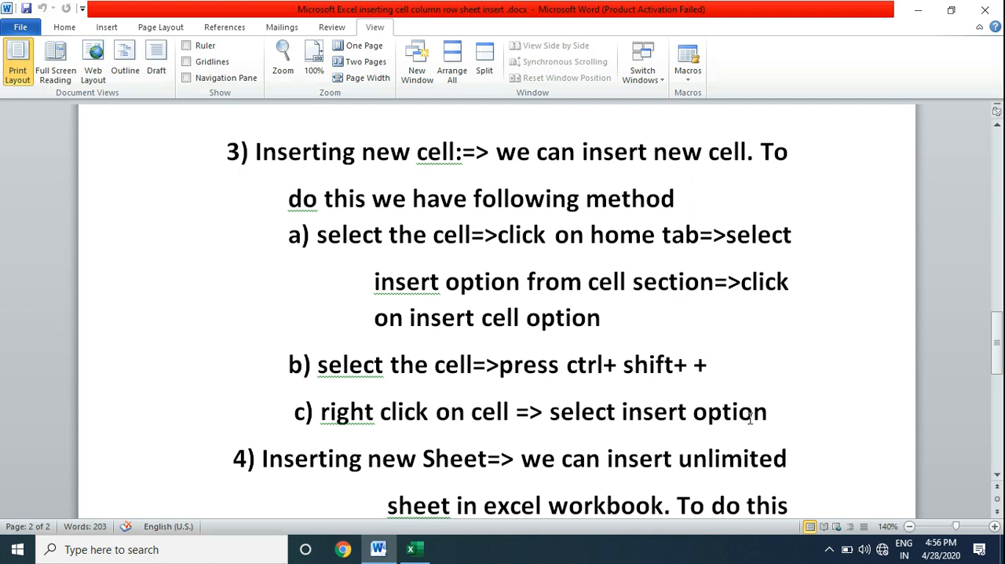
pyautogui.hotkey('alt', 'Tab')
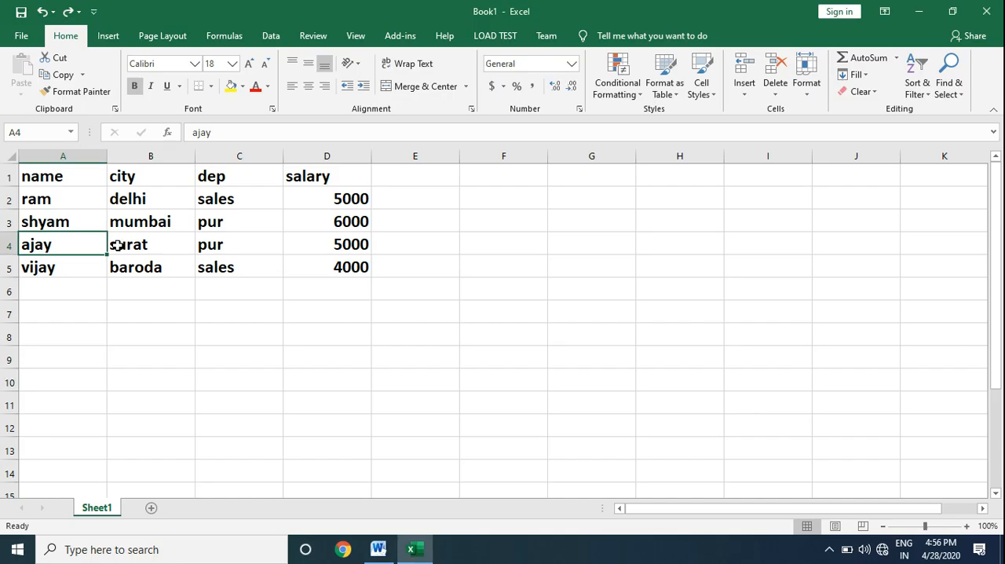
pyautogui.rightClick(70, 243)
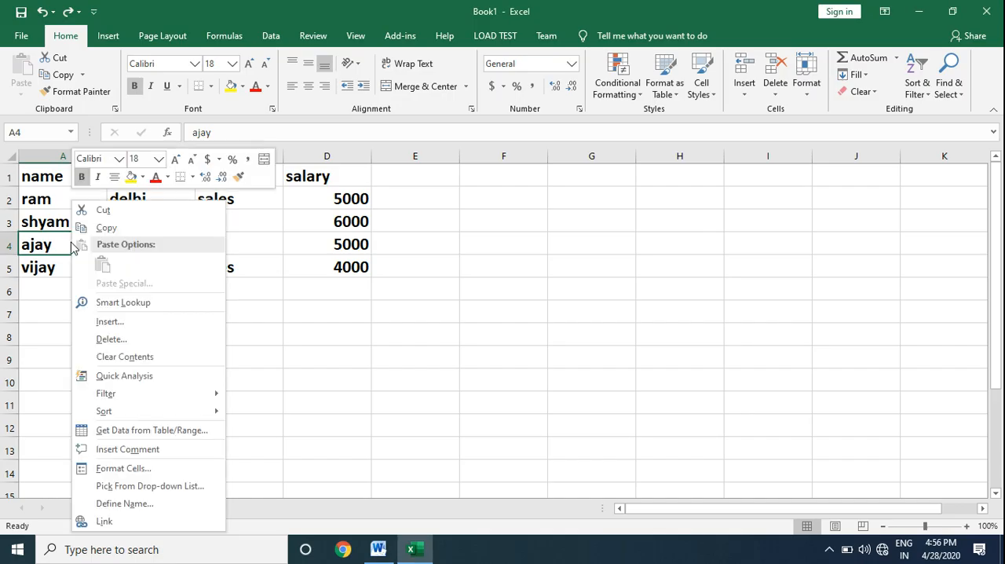
pyautogui.click(124, 327)
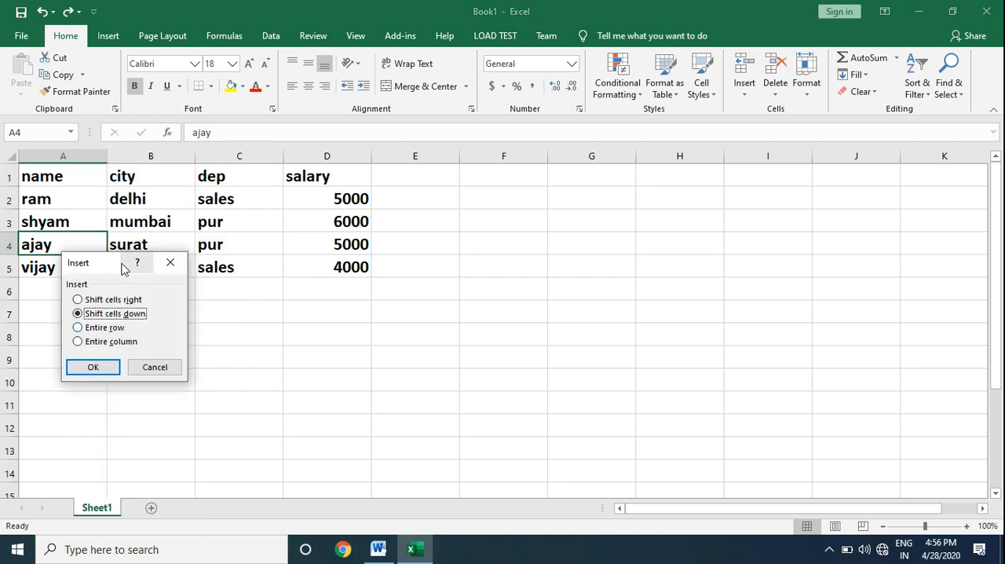
pyautogui.moveTo(115, 267); pyautogui.dragTo(370, 306)
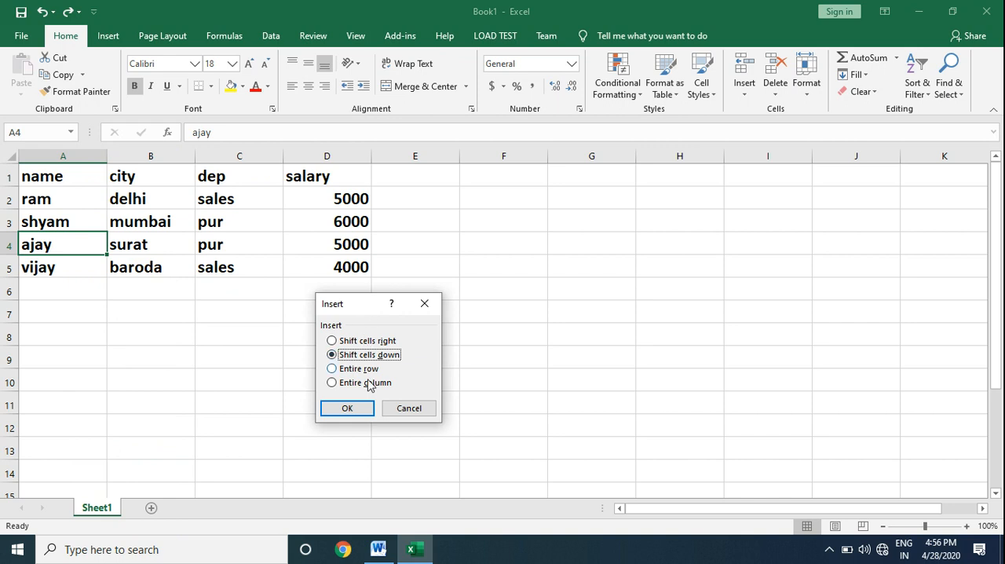
pyautogui.click(348, 410)
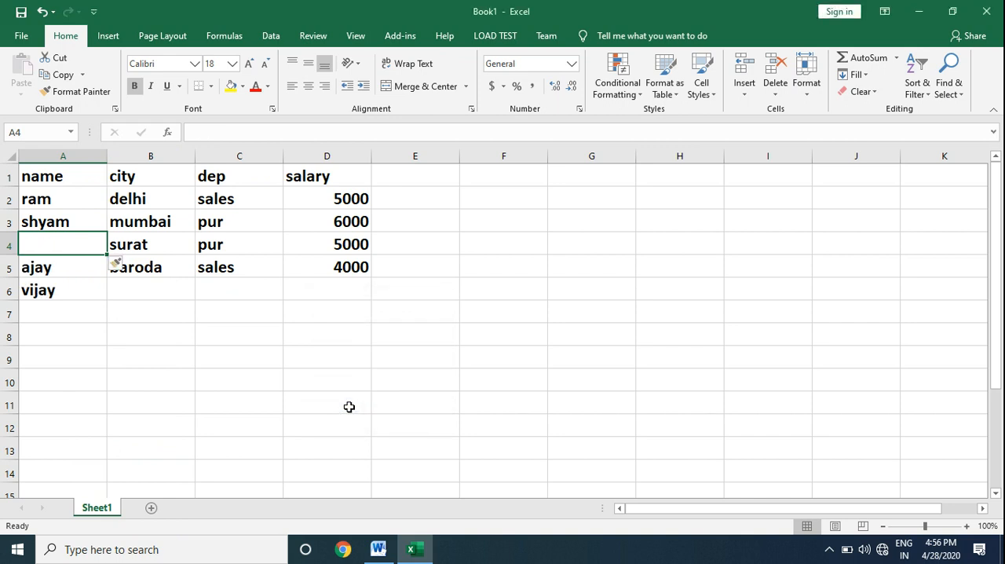
# Step: Read the section on methods for inserting a new sheet in the Word notes and return to Excel
pyautogui.click(383, 552)
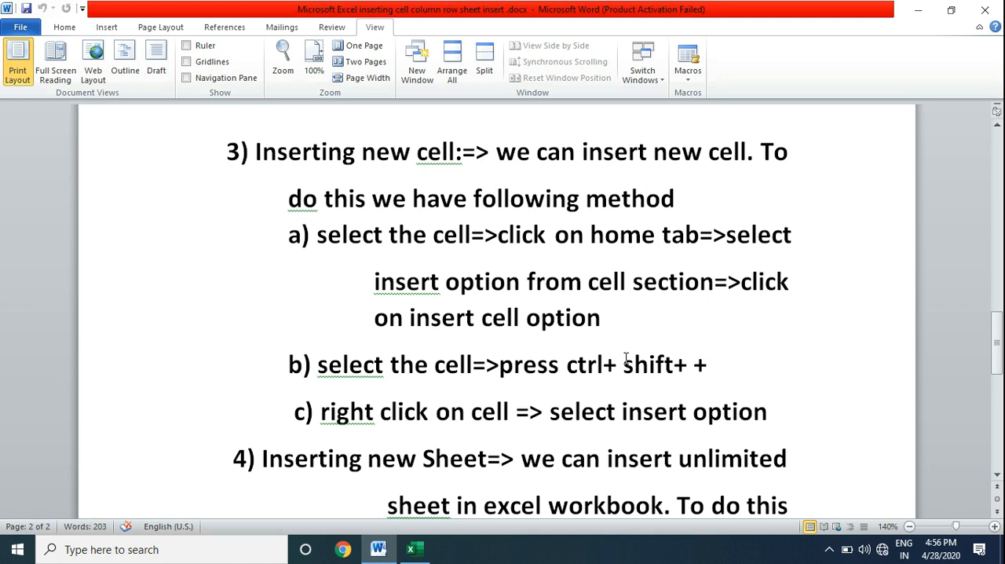
pyautogui.scroll(-1, 626, 358)
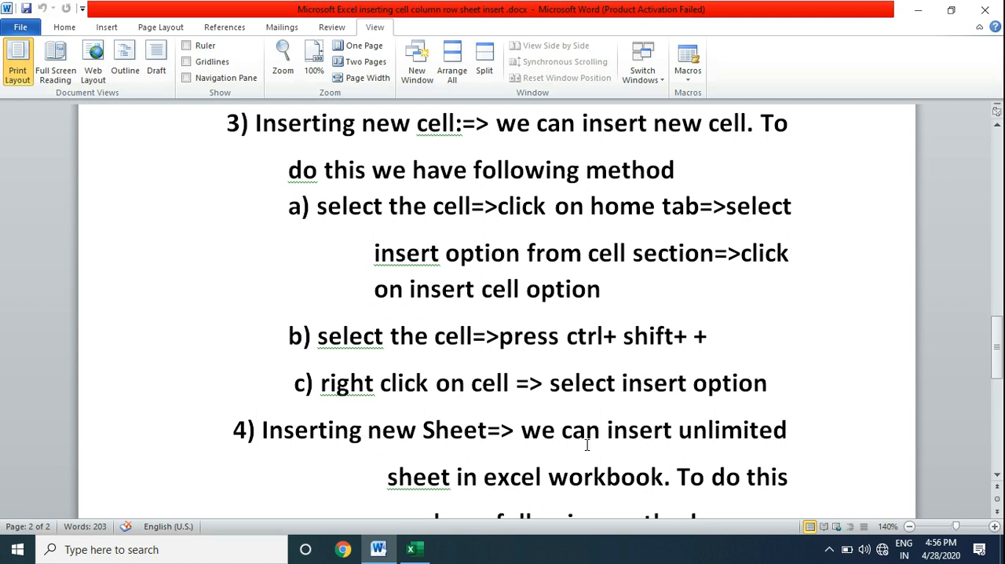
pyautogui.click(998, 476)
pyautogui.click(998, 476)
pyautogui.click(998, 476)
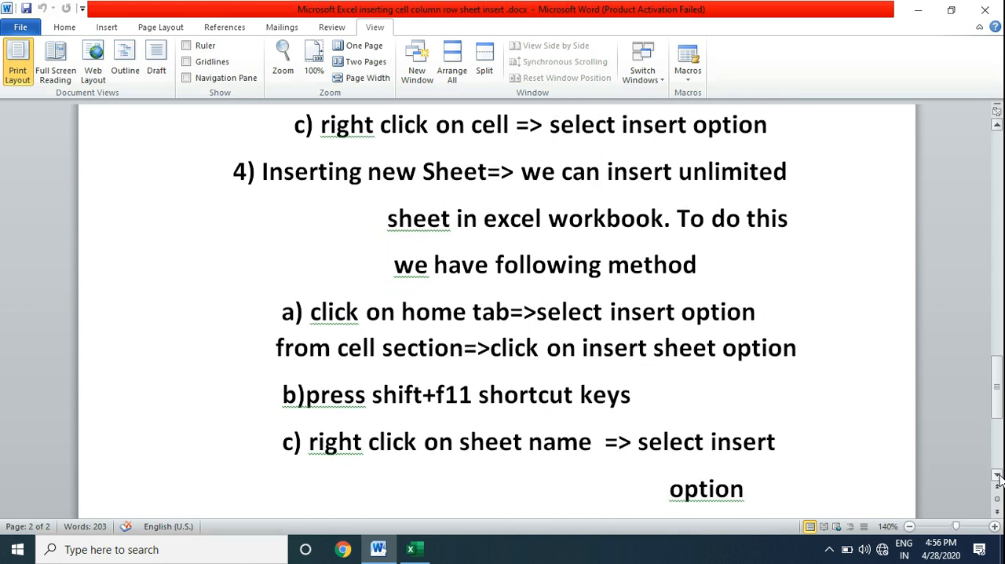
pyautogui.click(998, 476)
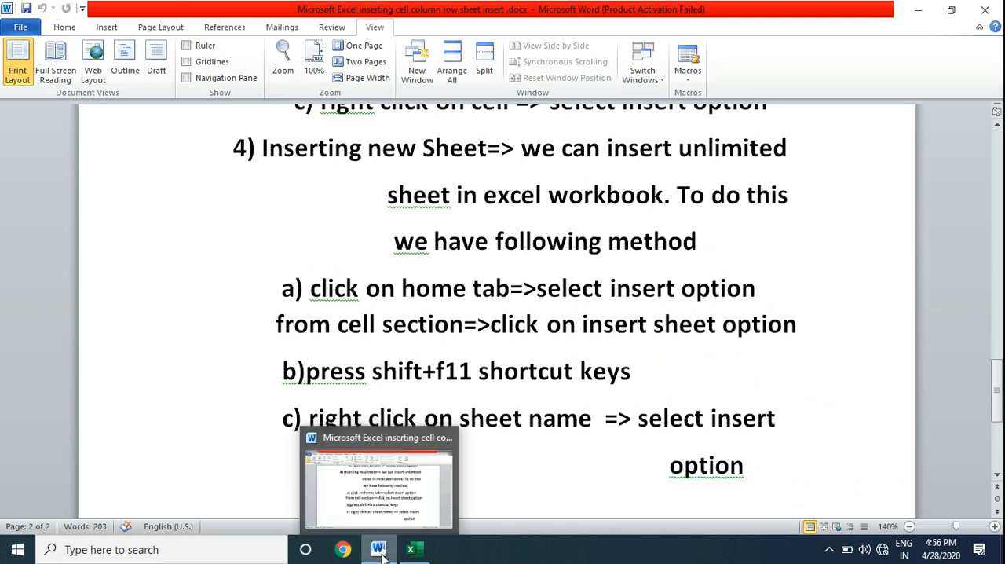
pyautogui.click(408, 550)
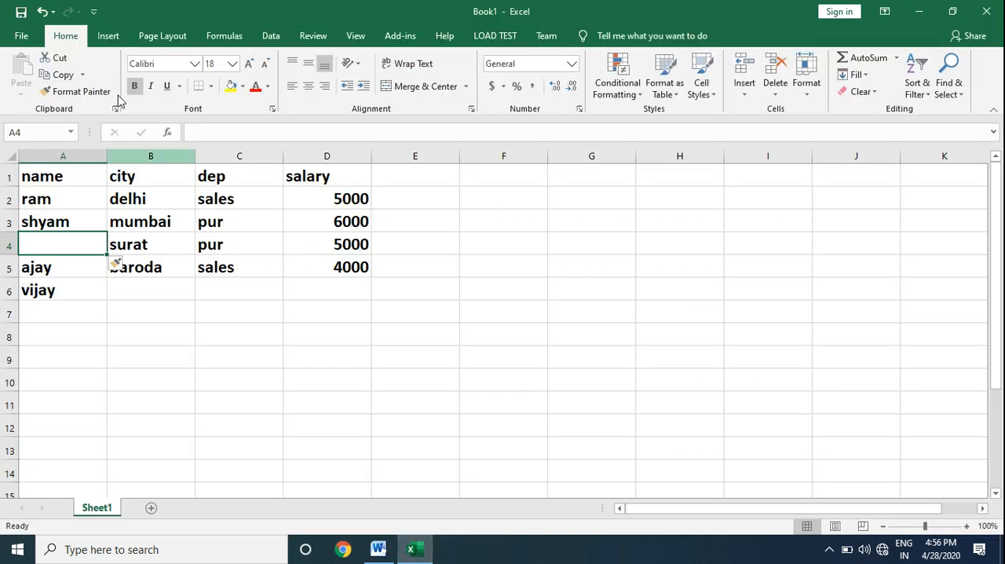
# Step: Insert two new sheets in the workbook, one with the Insert Sheet command and one with the second method from the Word notes
pyautogui.click(745, 93)
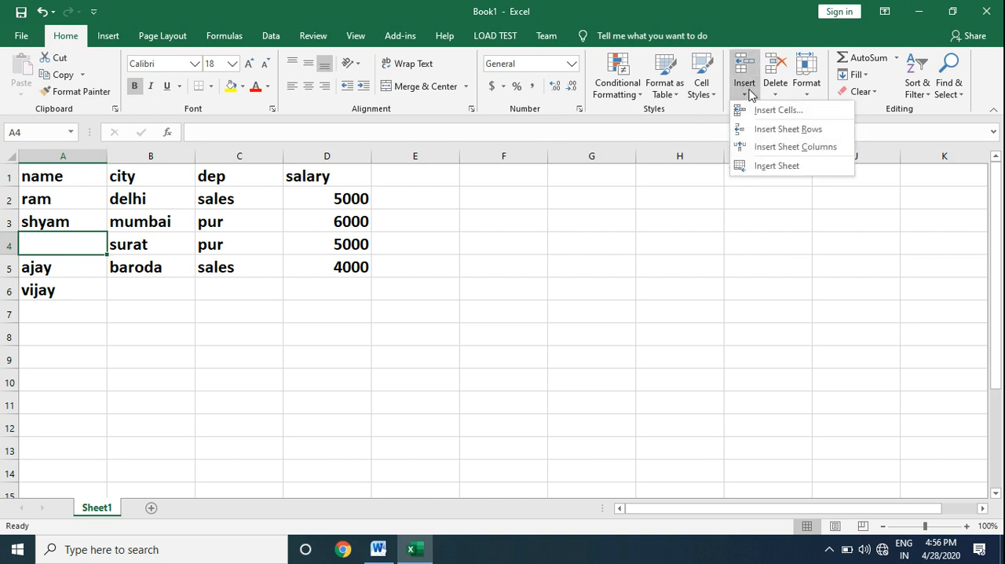
pyautogui.click(767, 168)
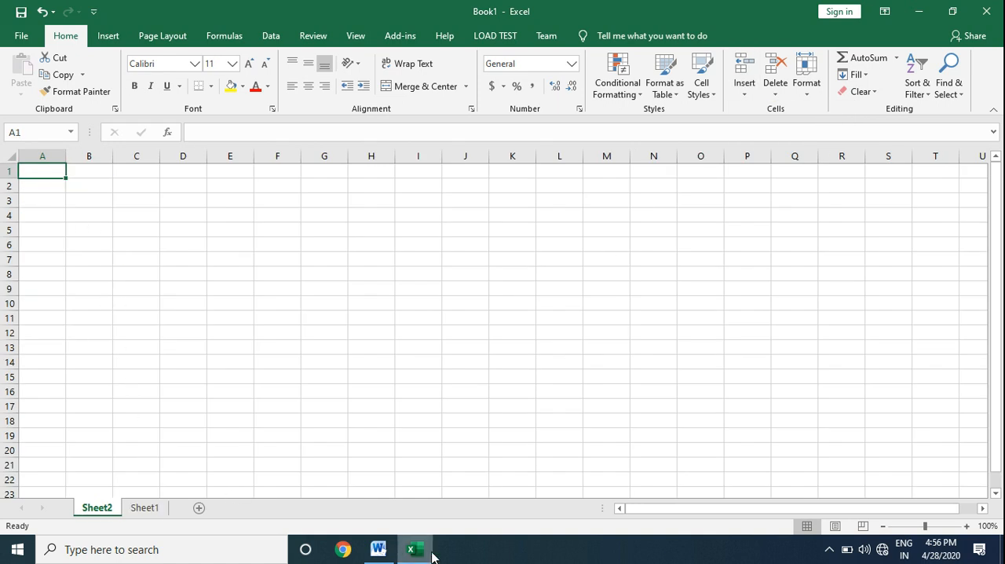
pyautogui.click(378, 550)
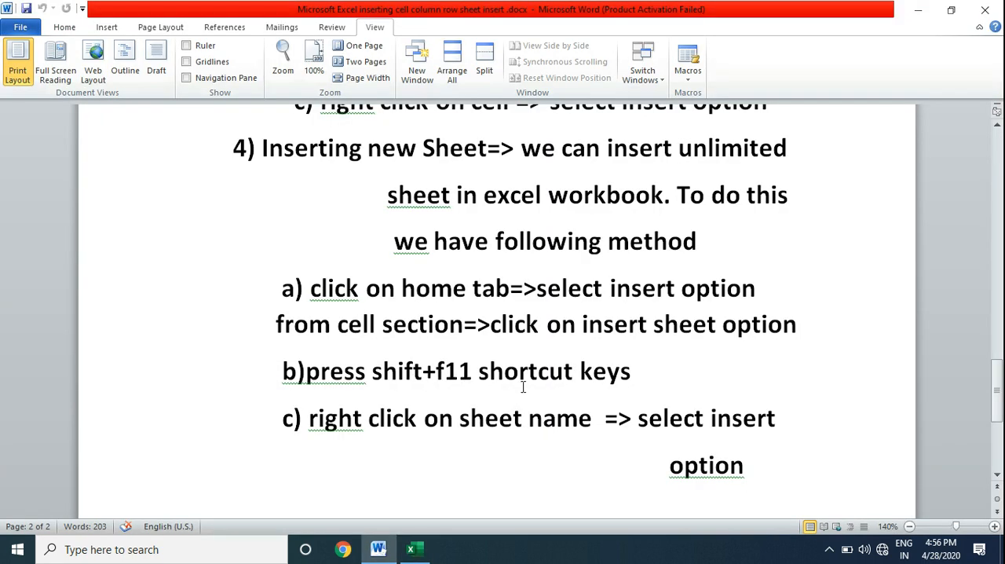
pyautogui.click(415, 551)
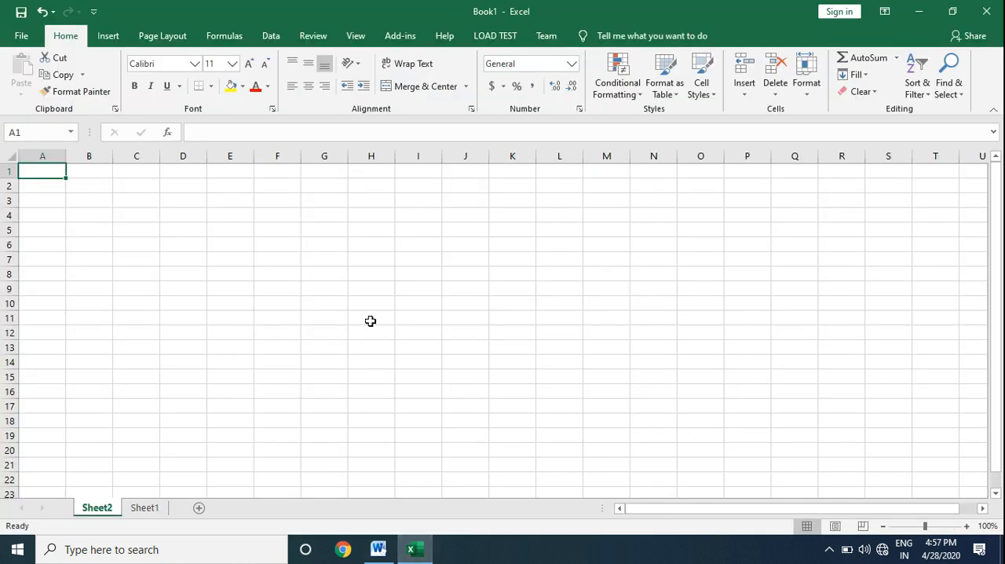
pyautogui.hotkey('shift', 'F11')
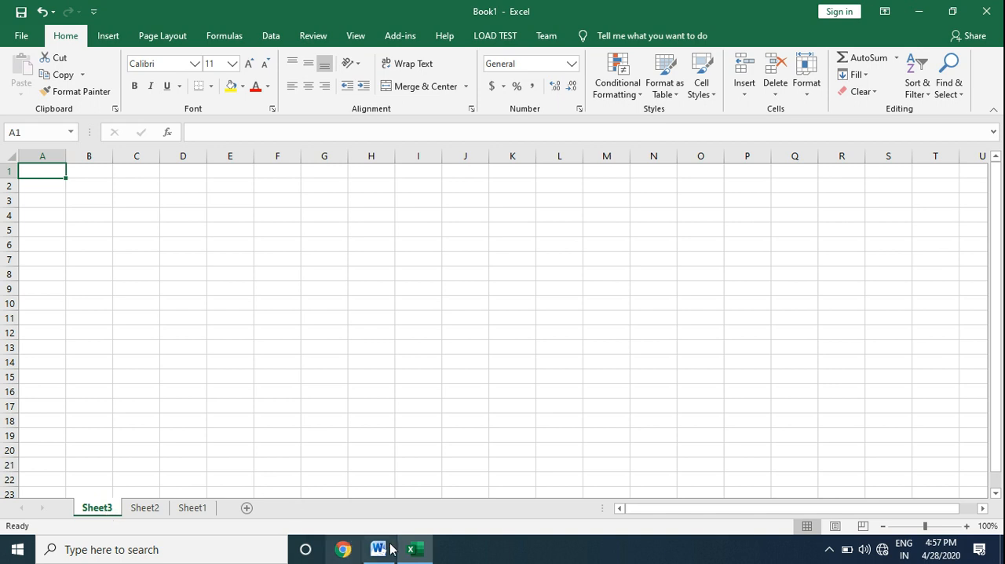
# Step: Check the third sheet-insertion method in the Word notes and use it in Excel to insert a worksheet before Sheet1
pyautogui.click(416, 552)
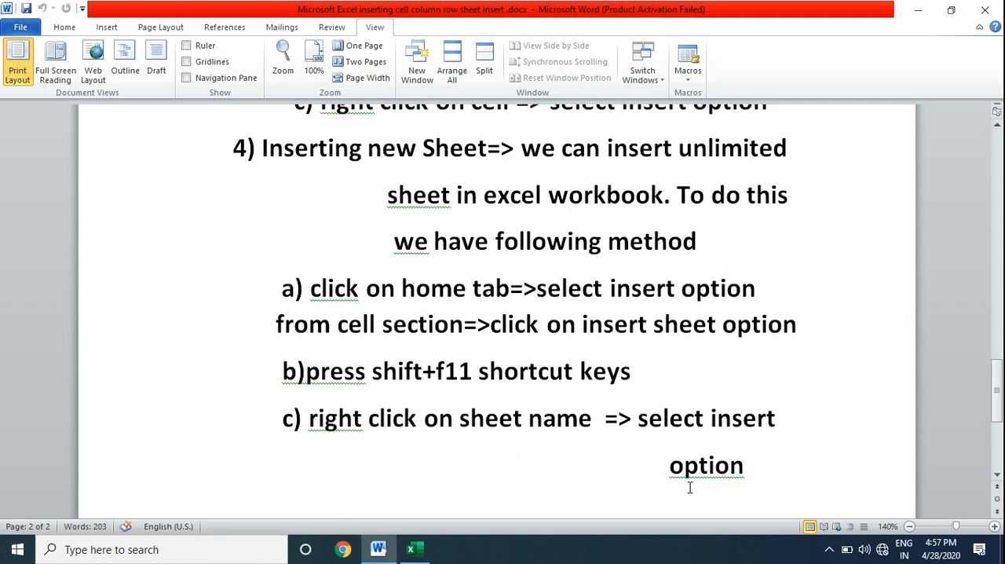
pyautogui.click(415, 550)
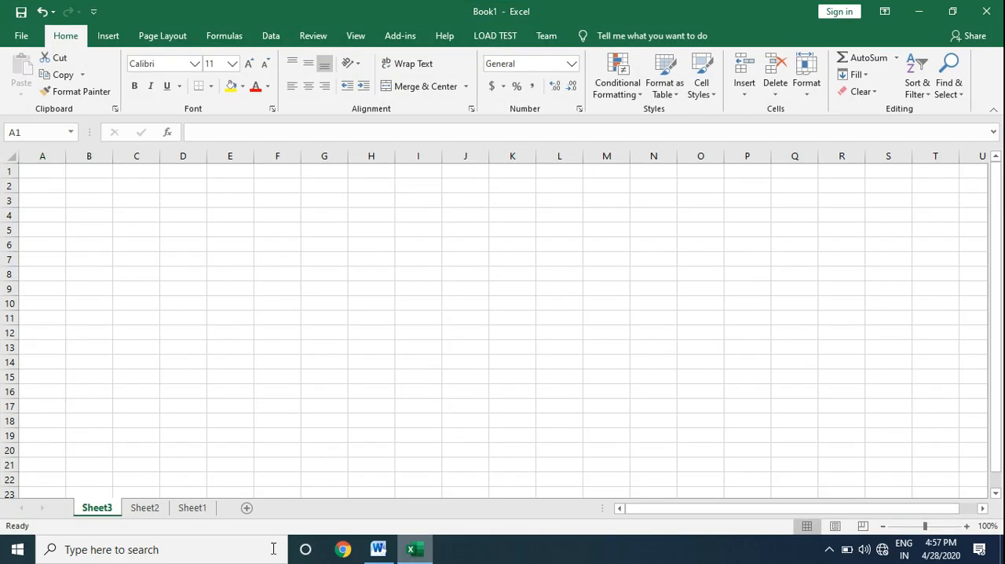
pyautogui.rightClick(197, 511)
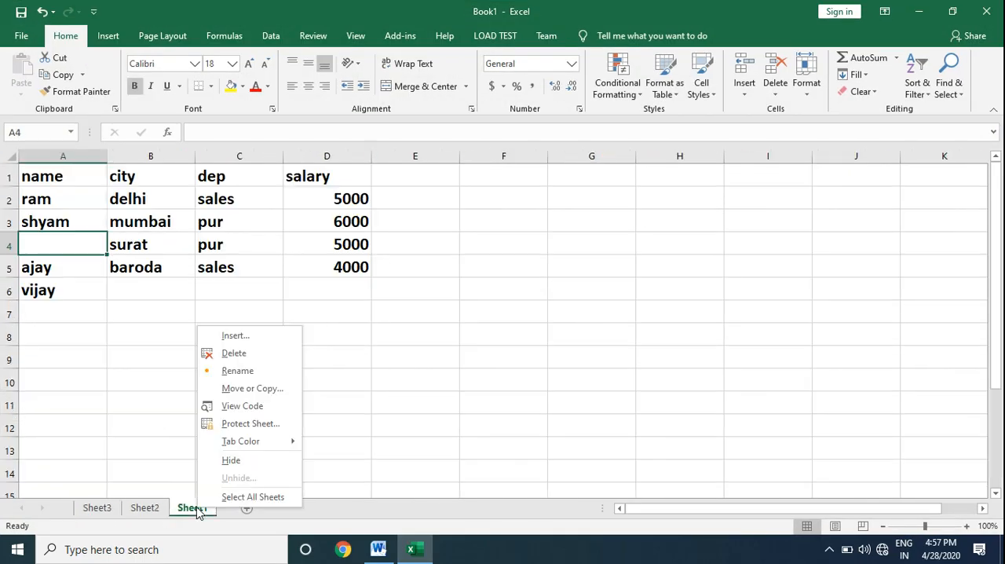
pyautogui.click(236, 336)
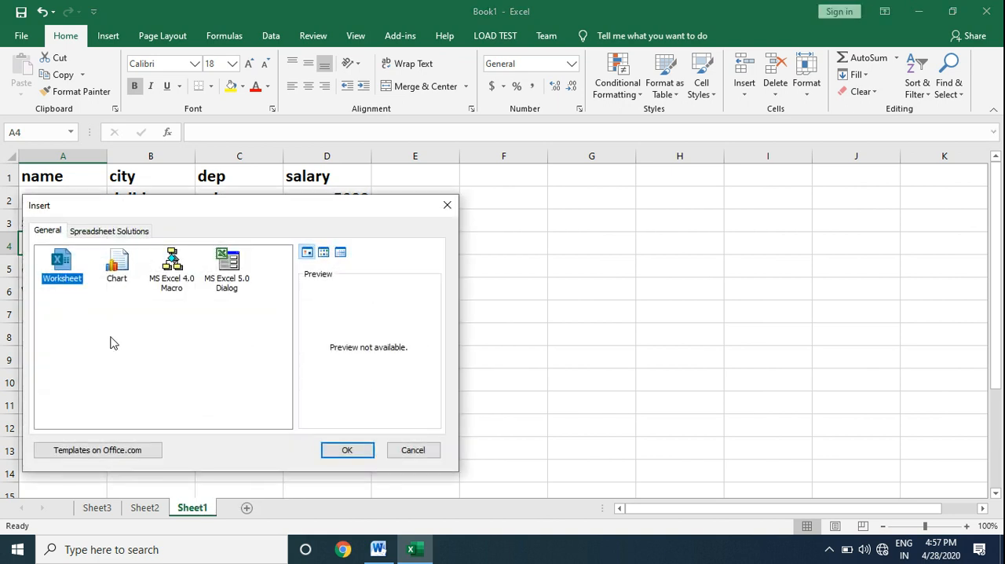
pyautogui.click(356, 460)
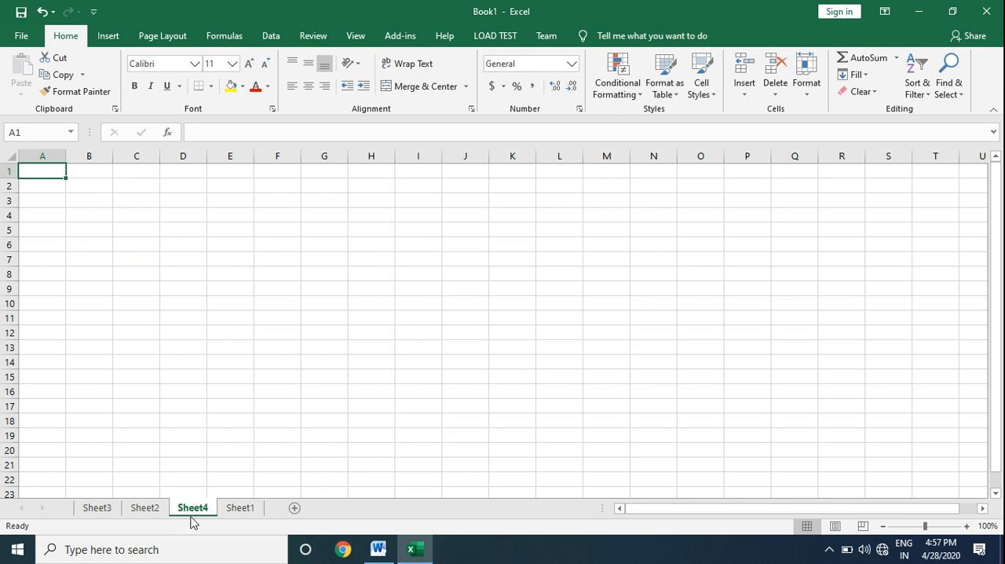
# Step: Insert one more worksheet directly before Sheet1 by the same sheet-name method
pyautogui.rightClick(242, 508)
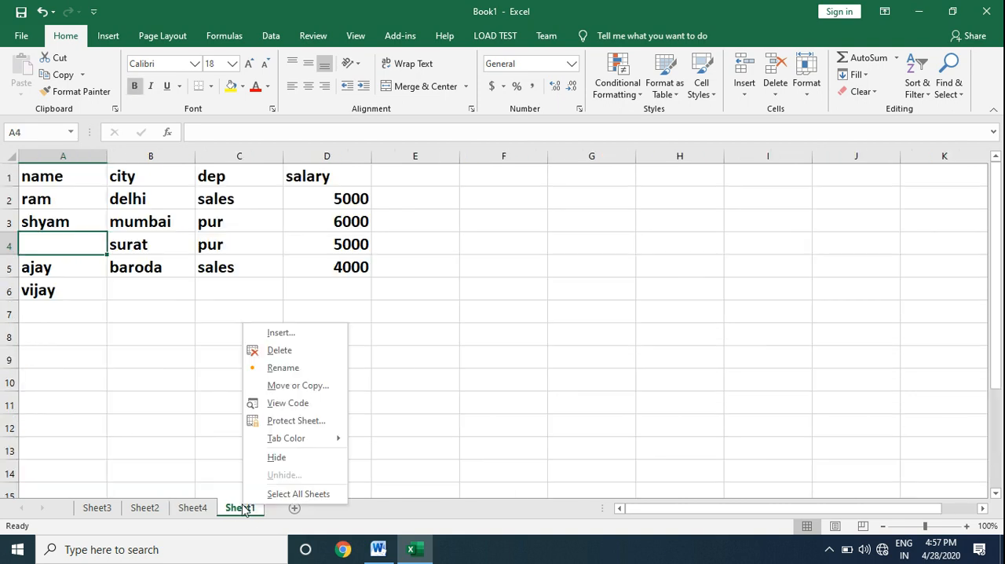
pyautogui.click(290, 335)
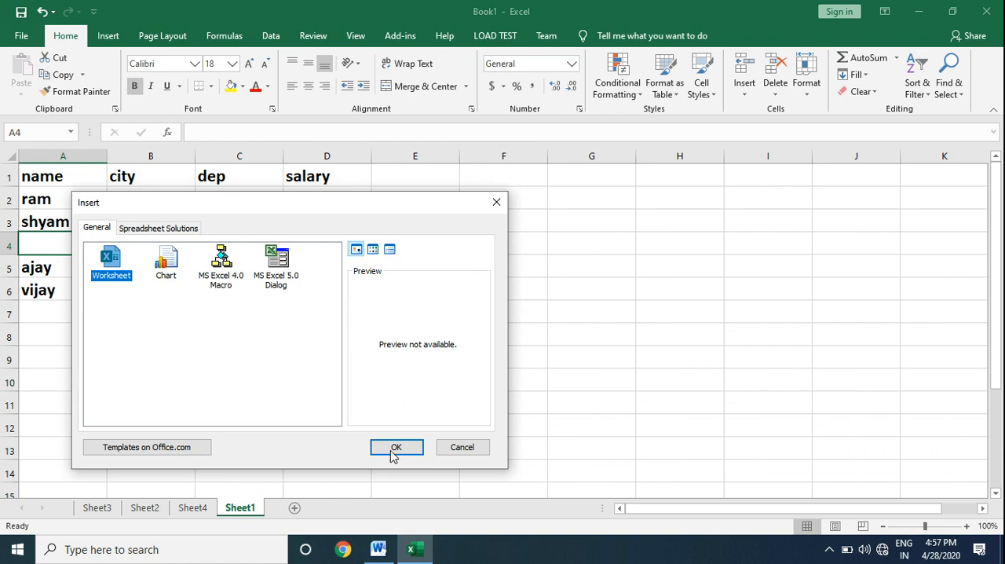
pyautogui.click(392, 449)
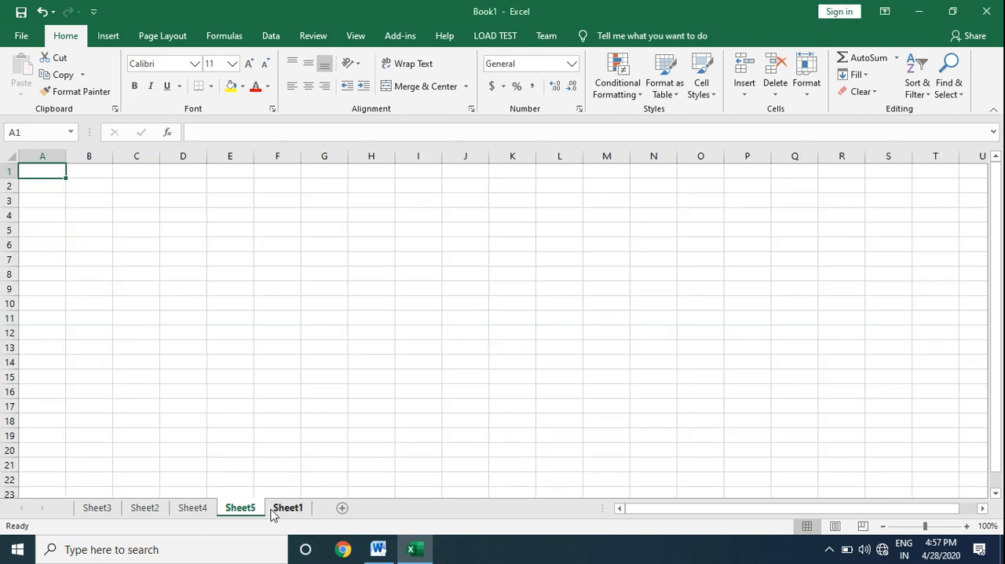
# Step: Switch to the Word notes, look over the sheet-insertion section and return to the beginning of the document
pyautogui.click(388, 555)
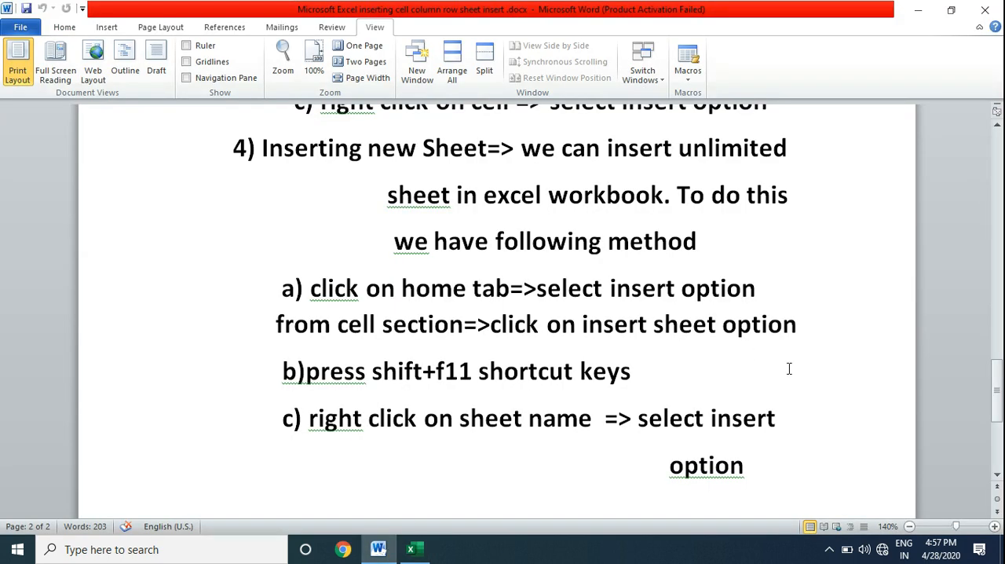
pyautogui.click(998, 476)
pyautogui.click(998, 476)
pyautogui.moveTo(999, 396); pyautogui.dragTo(972, 167)
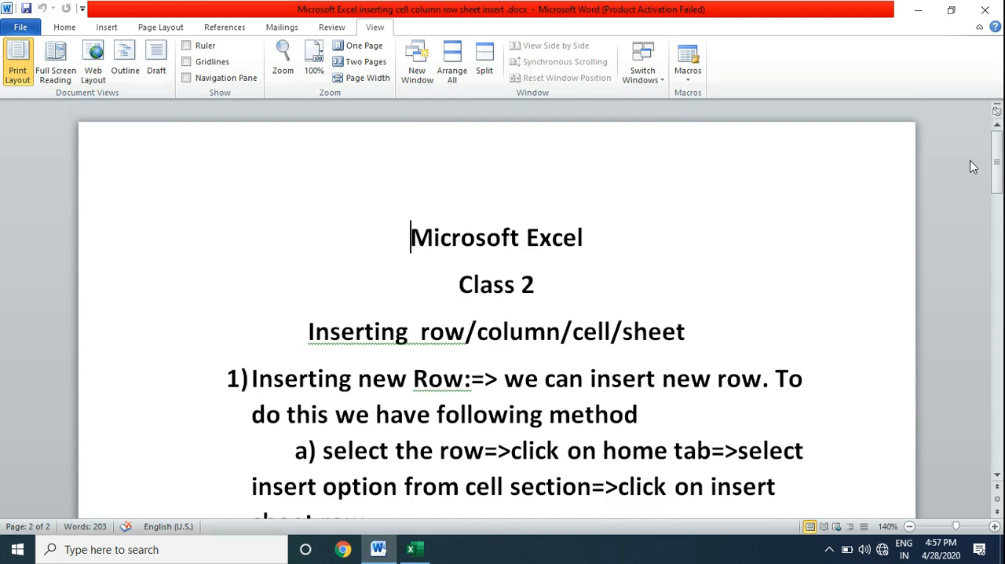